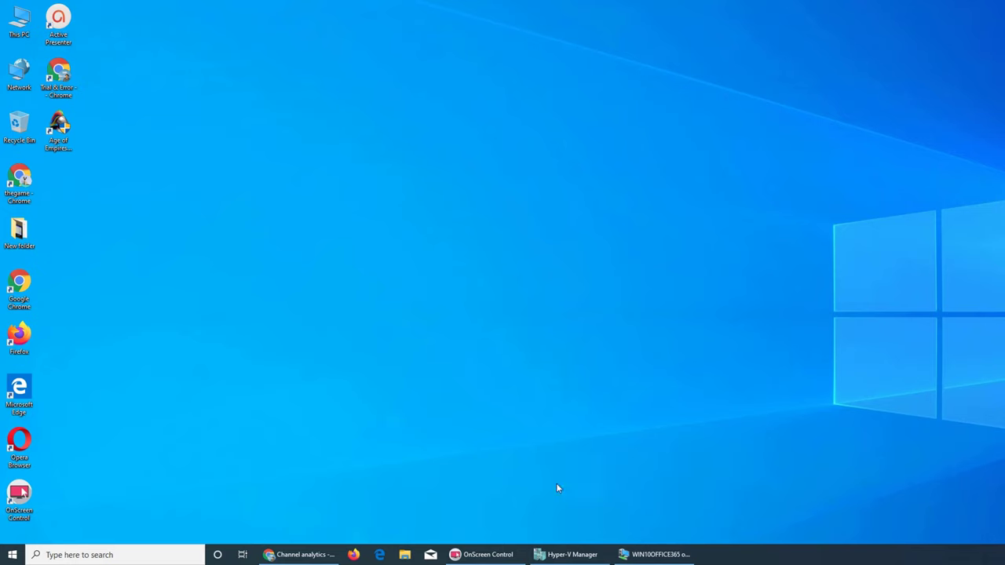
# Step: Switch to the WIN10OFFICE365 virtual machine's Firefox window and open the SharePoint admin center from the Microsoft 365 admin center
pyautogui.click(648, 554)
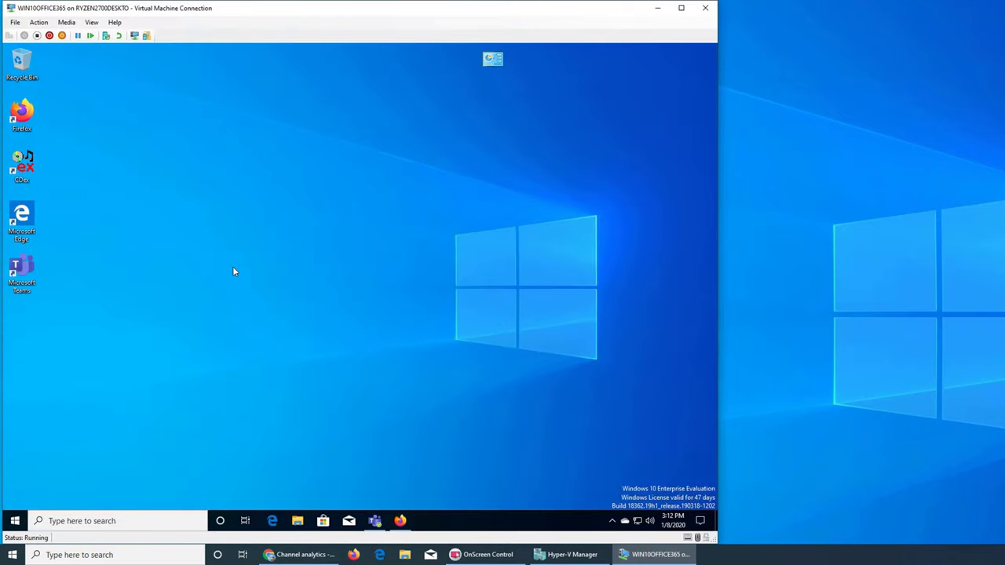
pyautogui.click(400, 520)
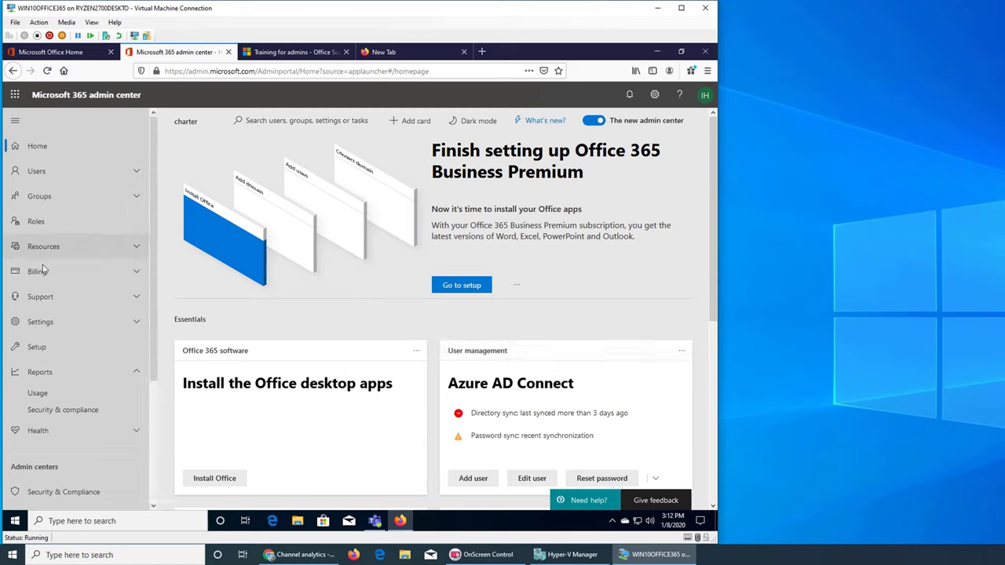
pyautogui.scroll(-3, 57, 347)
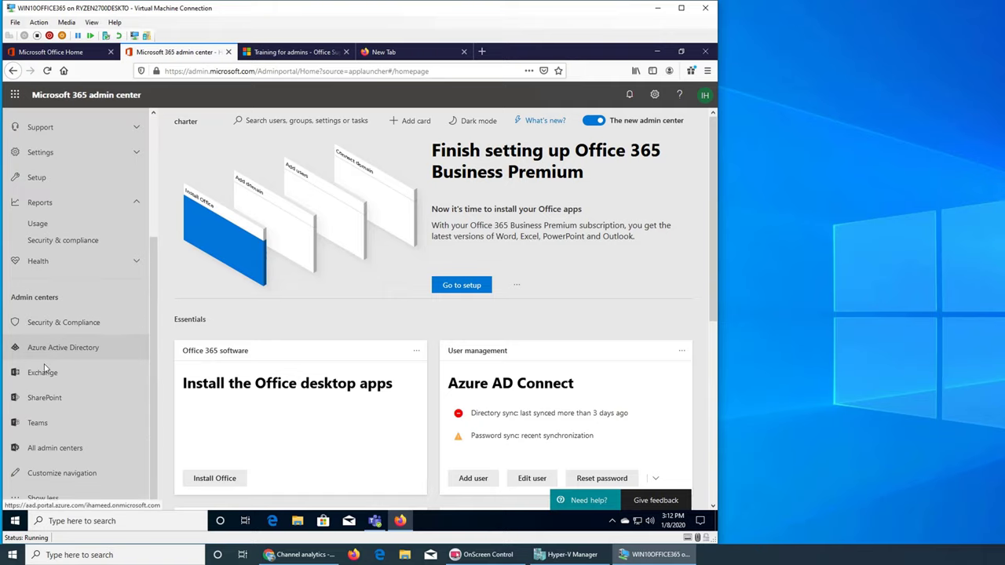
pyautogui.click(39, 396)
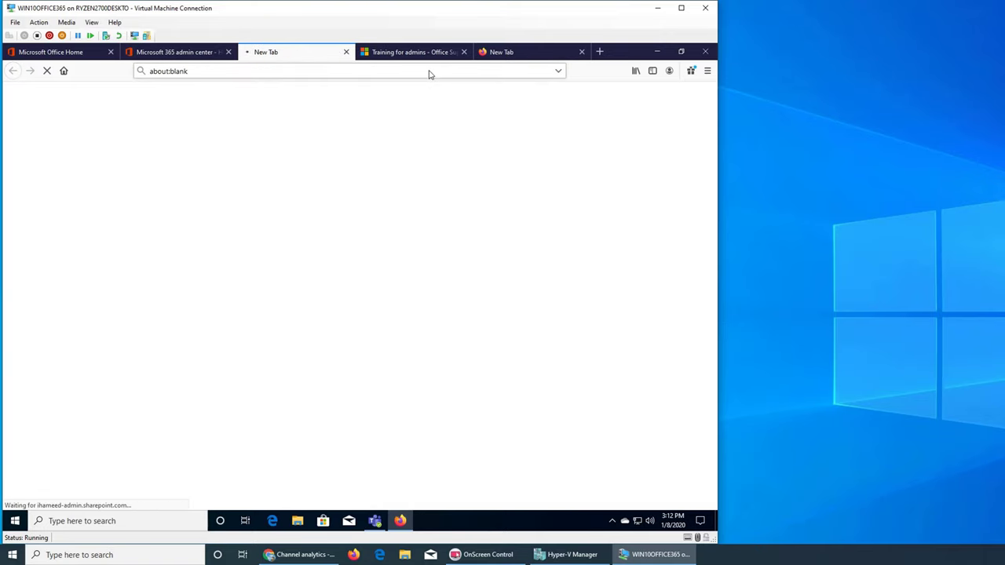
# Step: Review the Training for admins page and the list of site collections in the classic SharePoint admin center
pyautogui.click(453, 51)
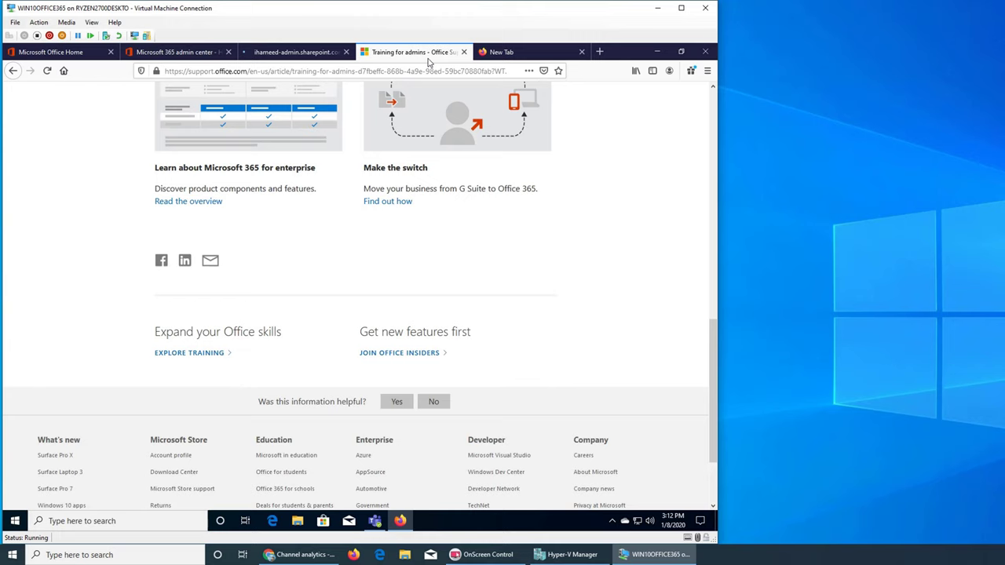
pyautogui.scroll(10, 394, 305)
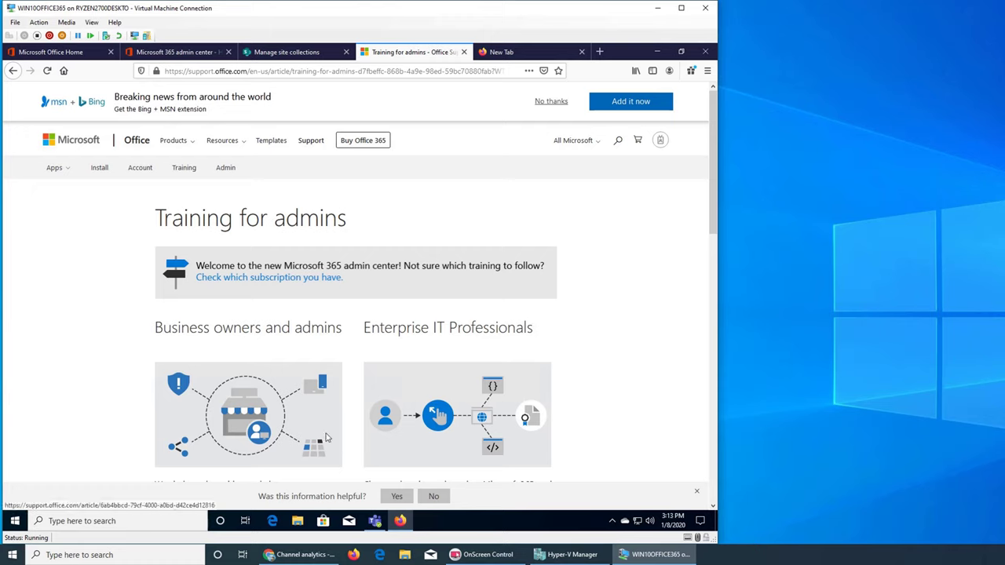
pyautogui.click(292, 69)
pyautogui.click(286, 52)
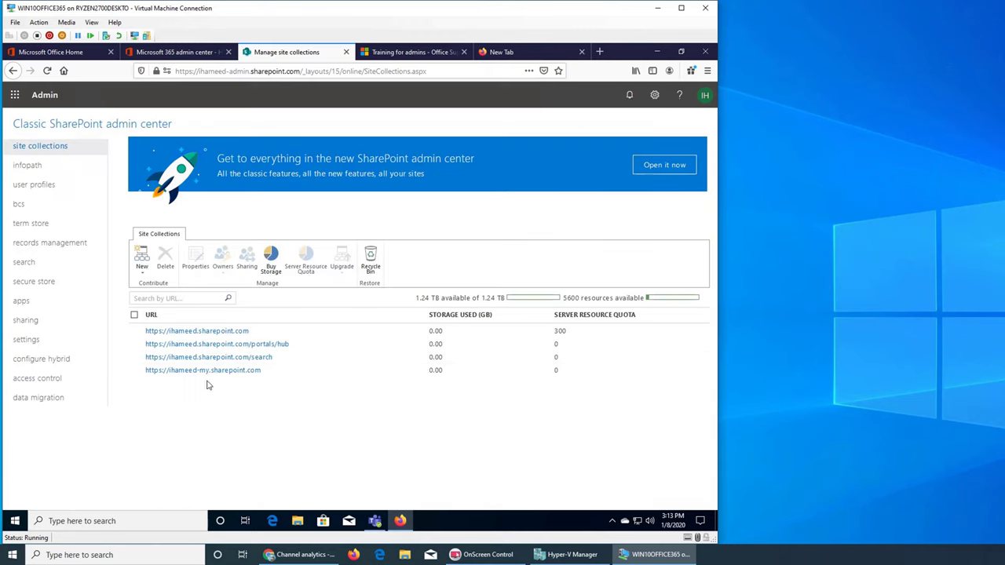
pyautogui.click(404, 55)
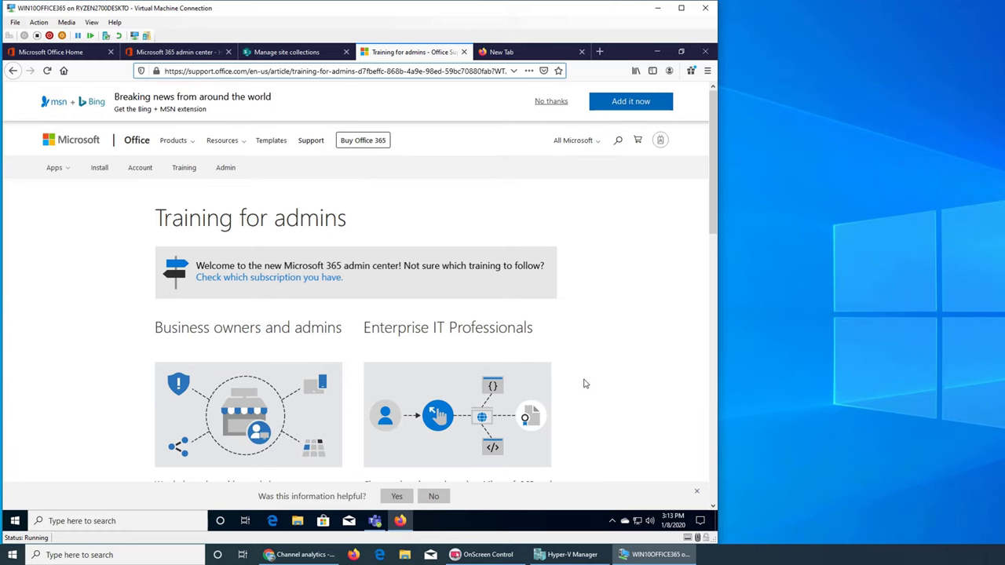
pyautogui.scroll(-5, 586, 386)
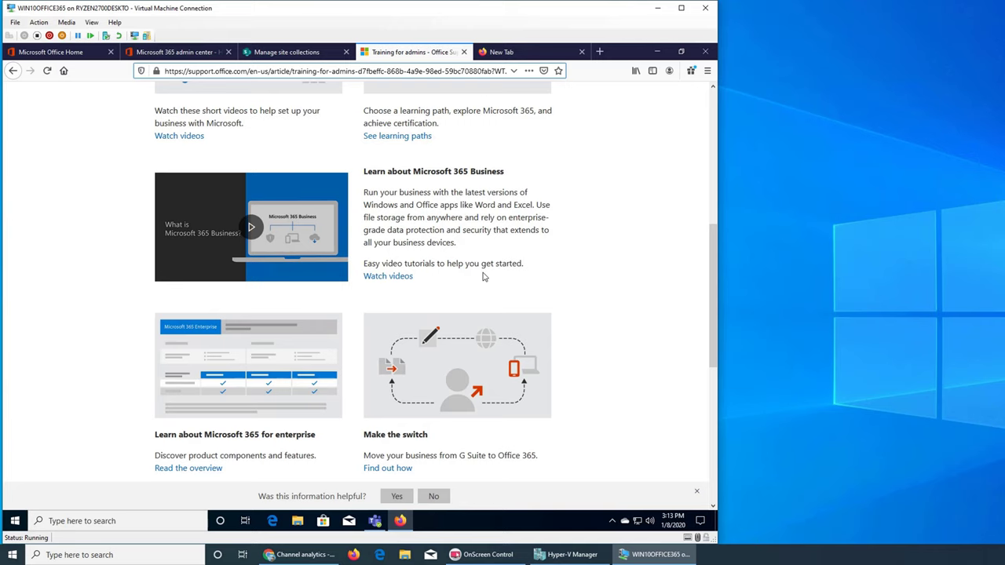
# Step: Close the Training for admins page and the empty new tab, returning to the Manage site collections page
pyautogui.click(463, 52)
pyautogui.click(178, 52)
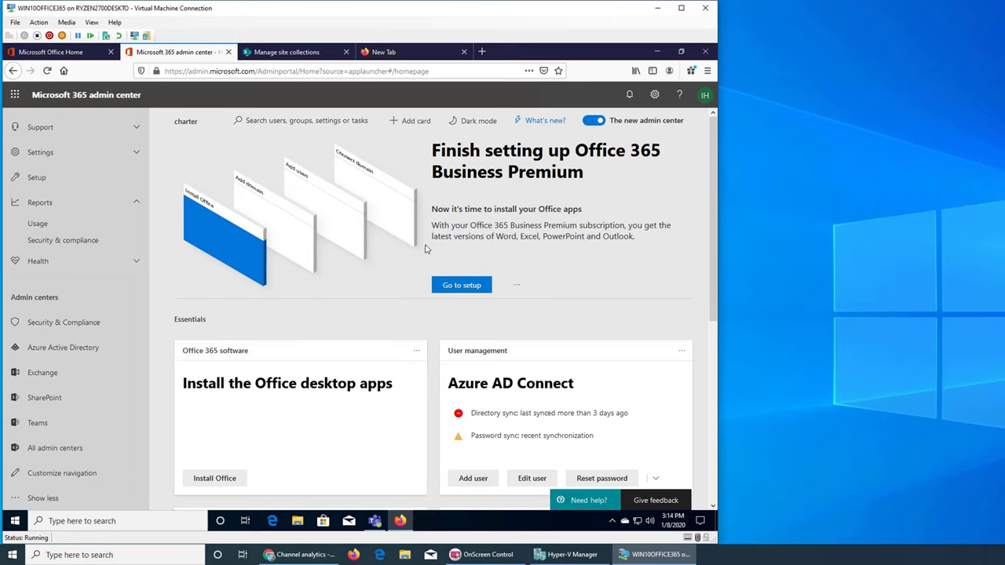
pyautogui.click(288, 53)
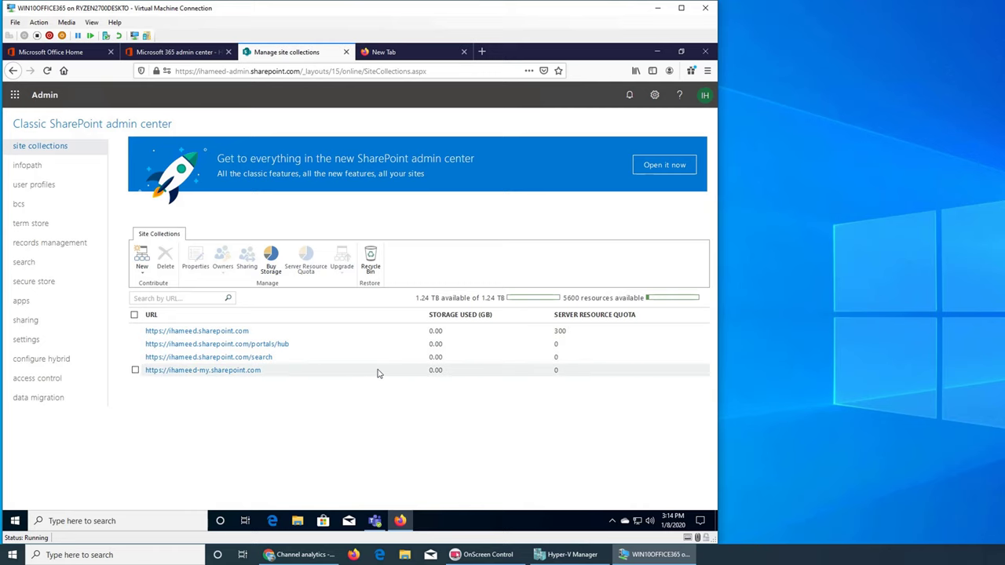
pyautogui.click(379, 49)
pyautogui.write('mic')
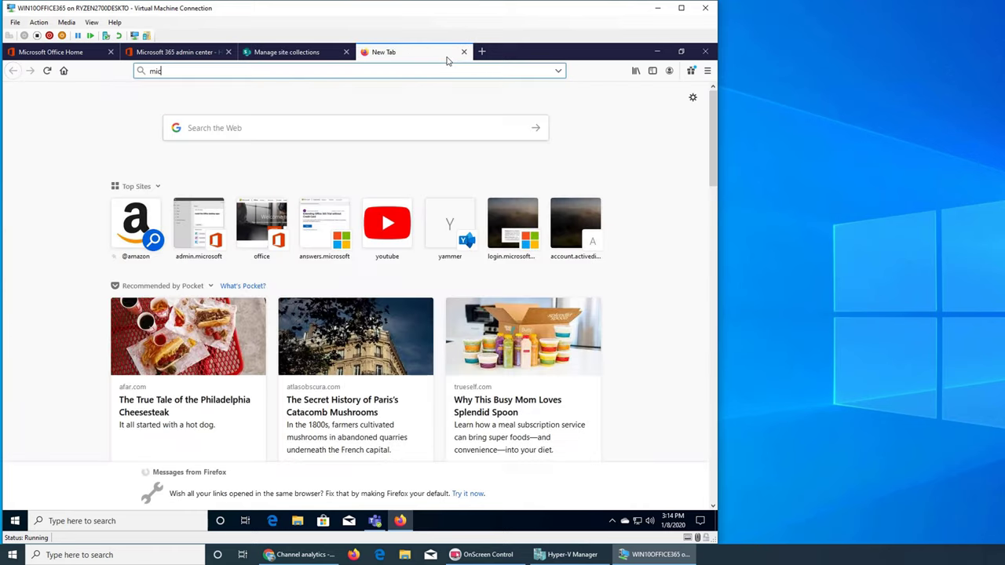
pyautogui.click(463, 52)
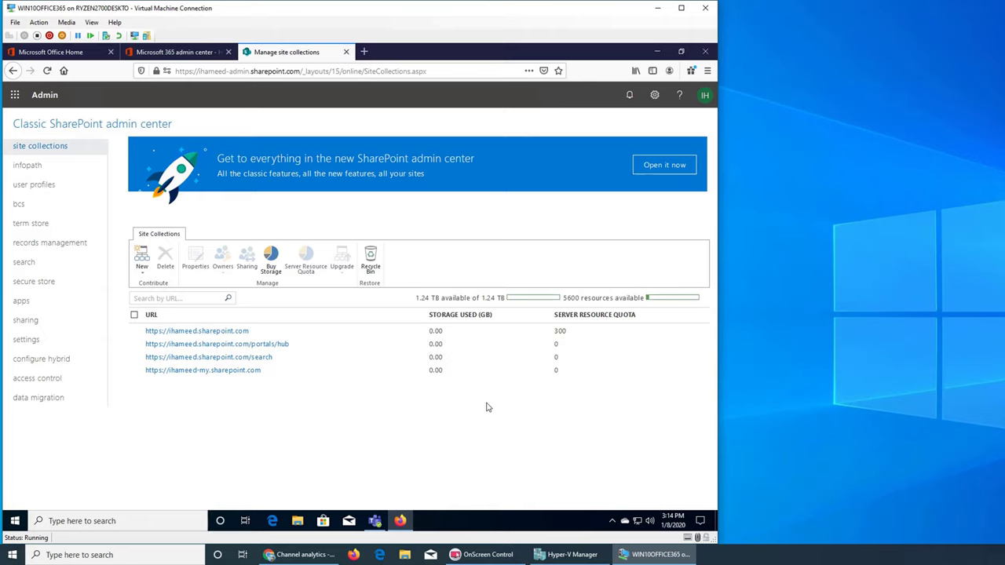
# Step: Open the new SharePoint admin center and review its access control and organization-level sharing policies
pyautogui.click(660, 165)
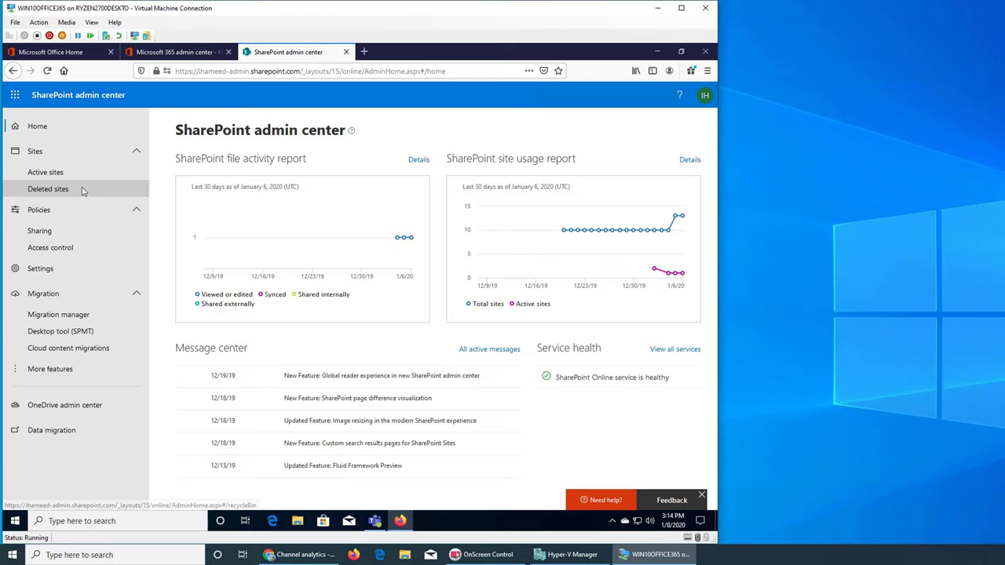
pyautogui.click(70, 249)
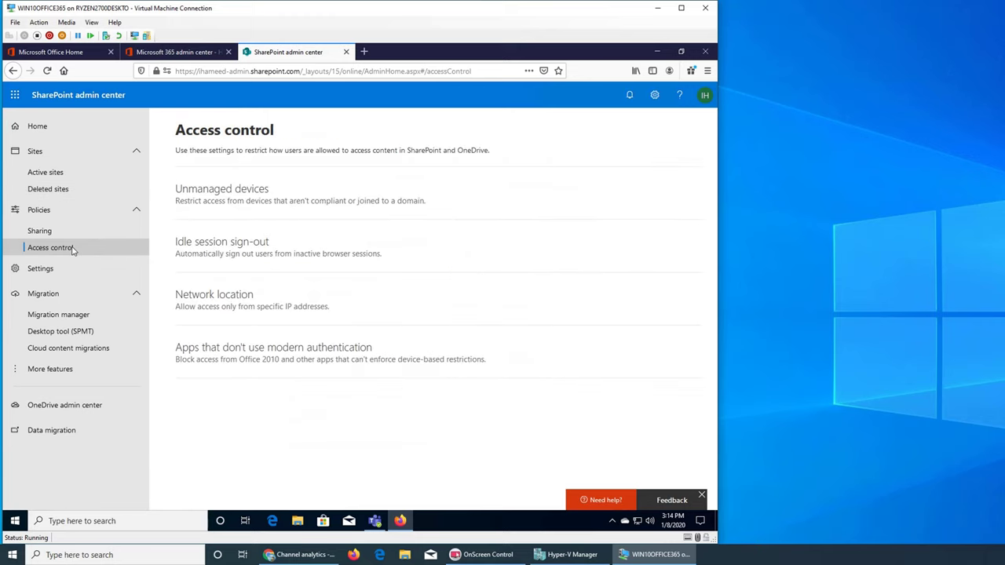
pyautogui.click(59, 231)
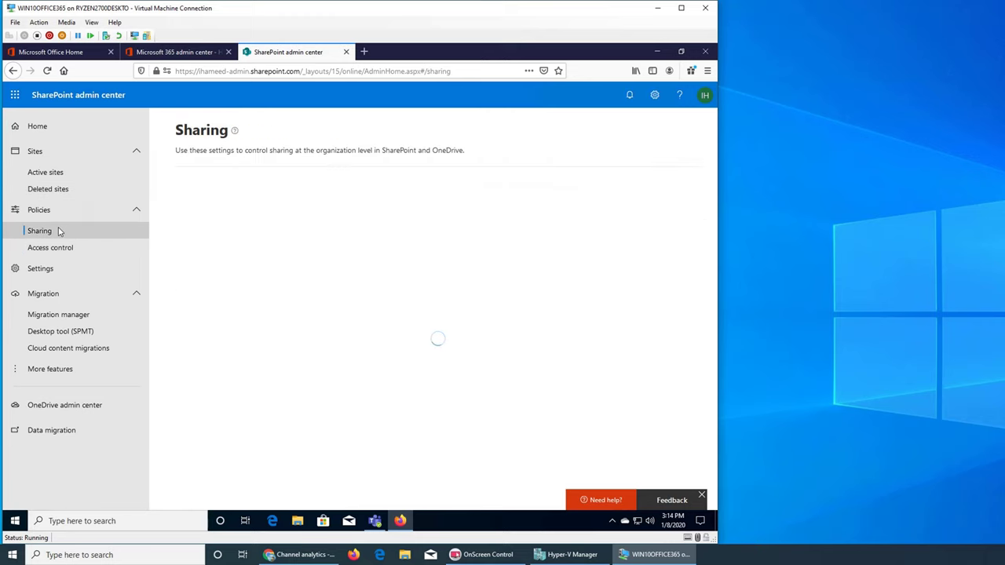
pyautogui.scroll(-5, 471, 291)
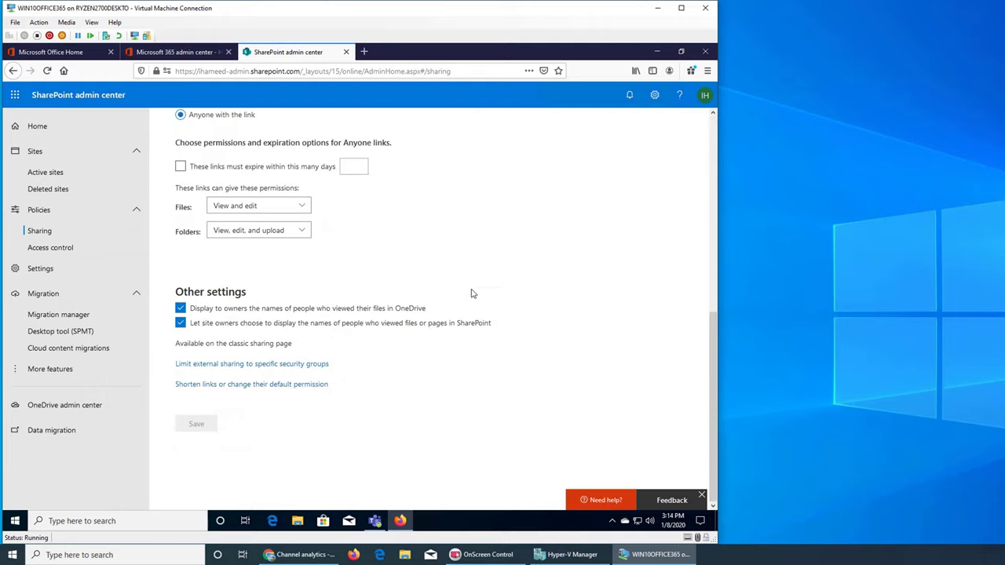
# Step: Open the SharePoint settings and check the Notifications setting, closing it without changes
pyautogui.click(48, 272)
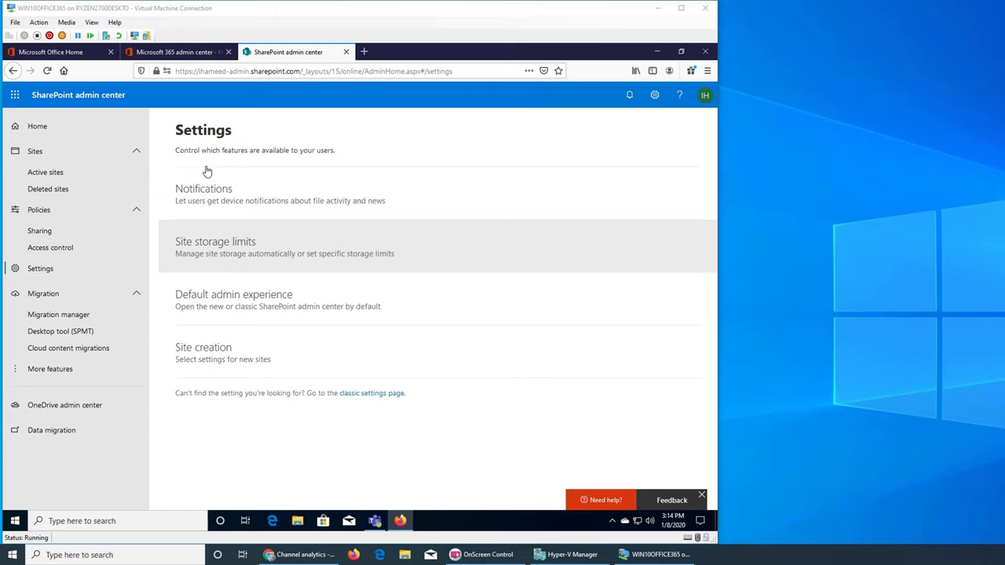
pyautogui.click(197, 197)
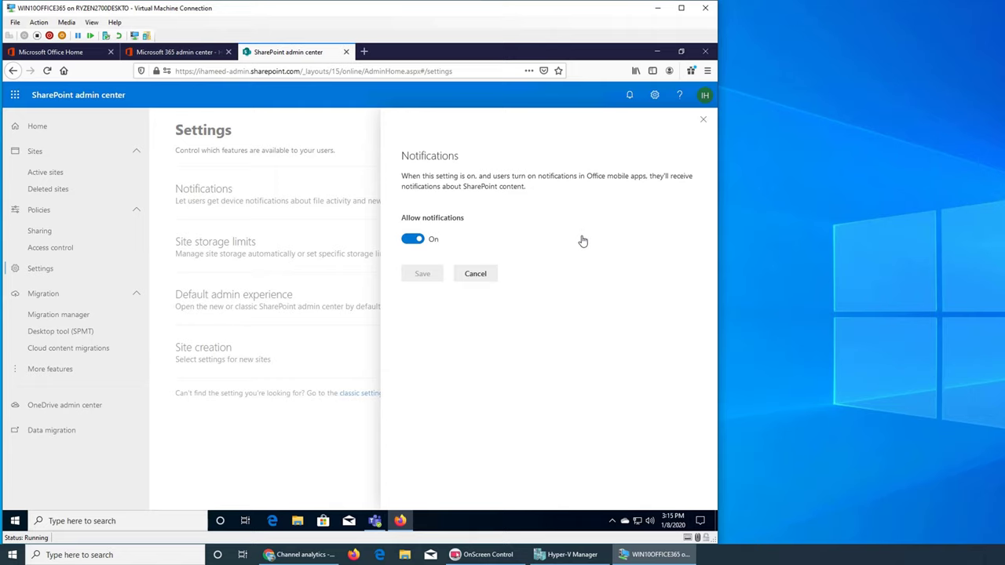
pyautogui.click(477, 276)
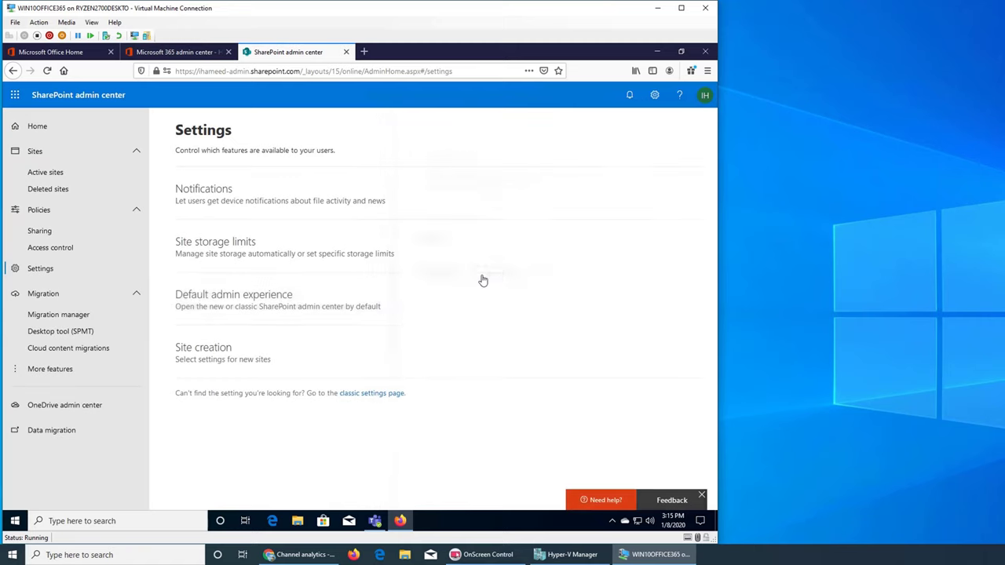
pyautogui.click(328, 265)
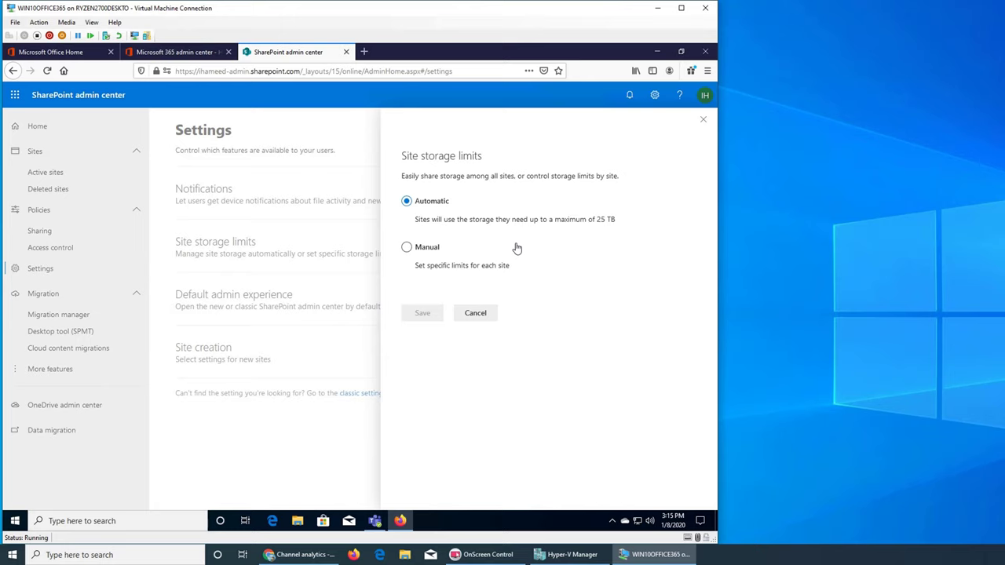
pyautogui.click(406, 248)
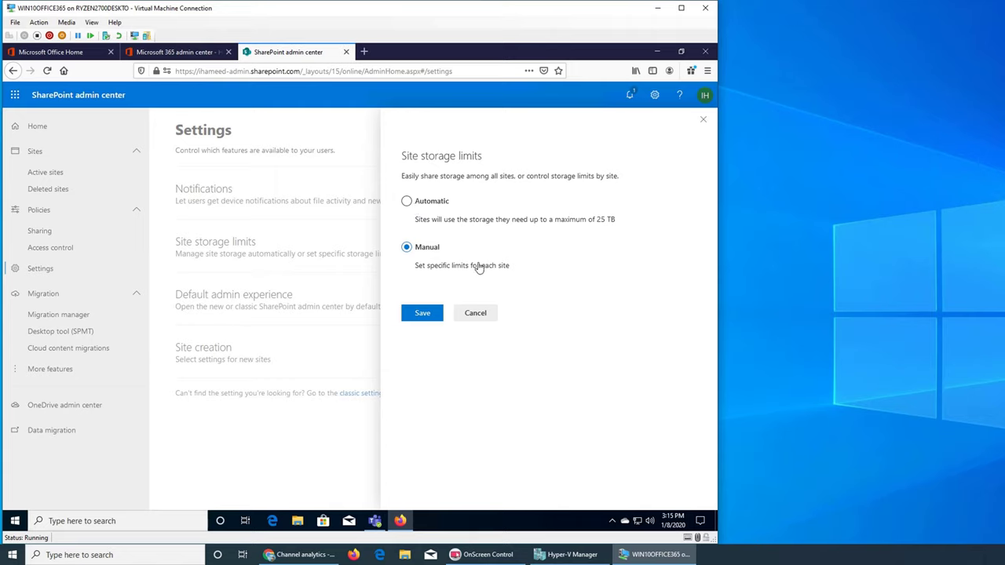
pyautogui.click(473, 315)
# Step: Set the site storage limits to Manual and save the setting
pyautogui.click(345, 253)
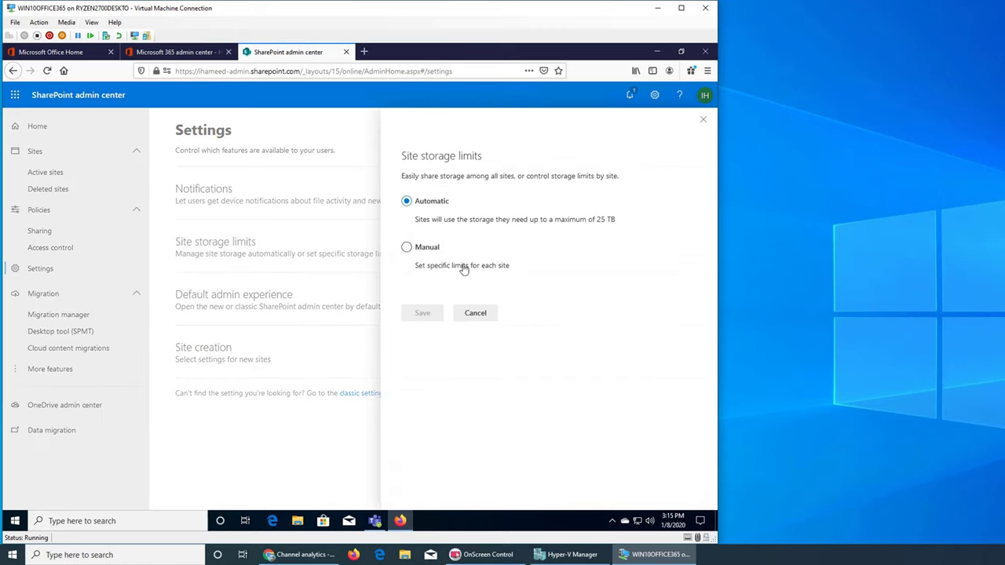
pyautogui.click(406, 246)
pyautogui.click(422, 313)
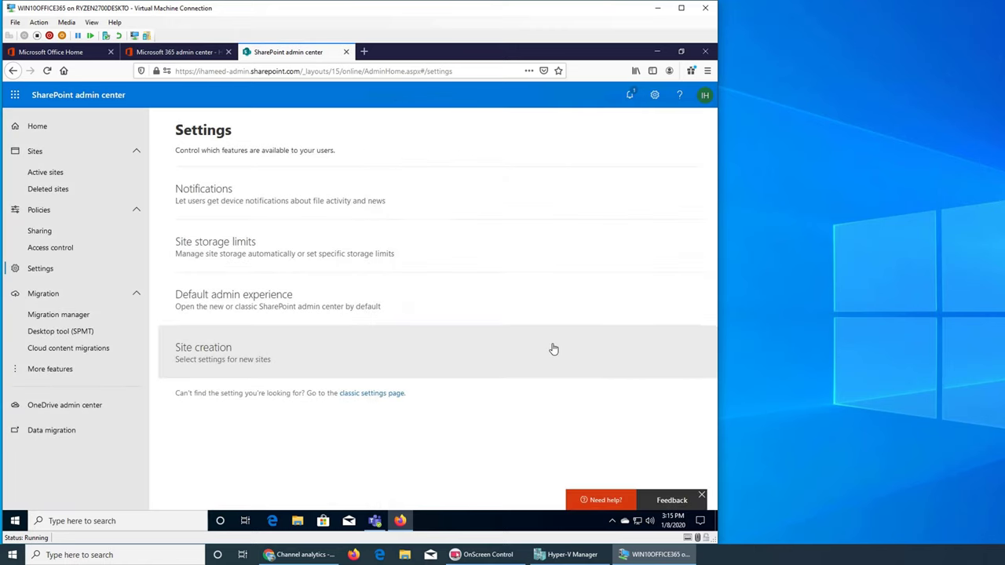
# Step: Try switching on the option to open the new SharePoint admin center by default, and discard the change
pyautogui.click(208, 308)
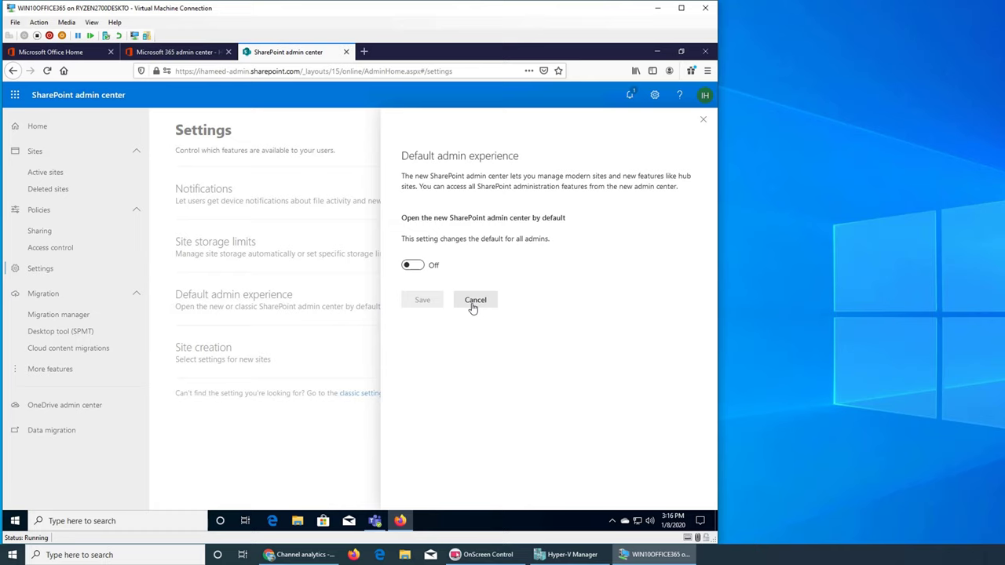
pyautogui.click(413, 265)
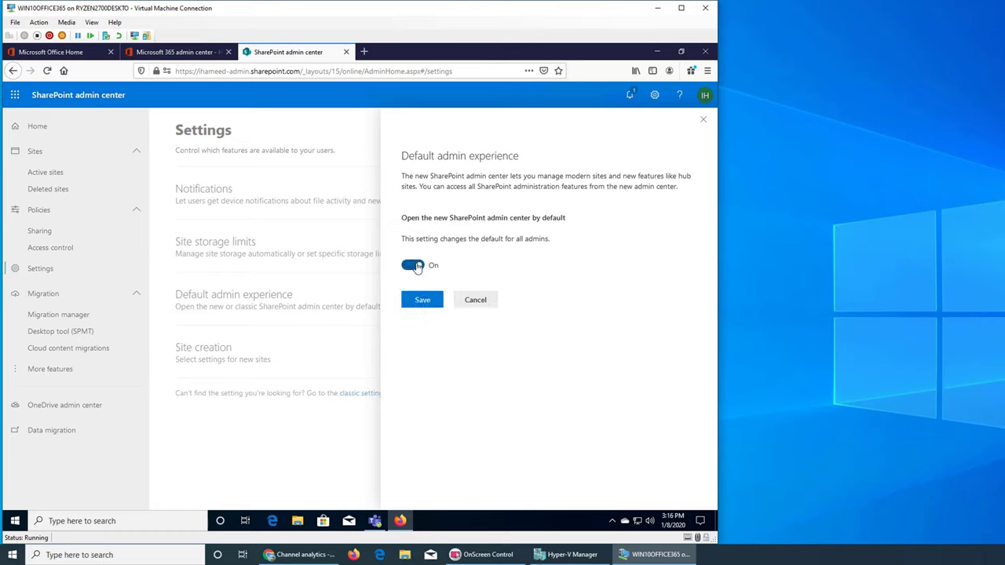
pyautogui.click(464, 309)
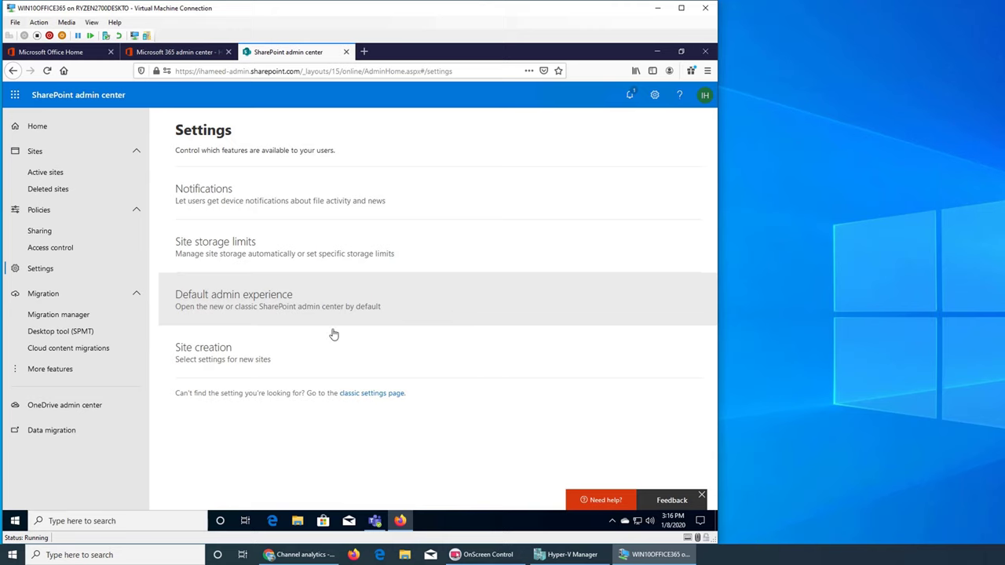
# Step: Review the Site creation settings and the path options for new team sites, and close them without changes
pyautogui.click(222, 359)
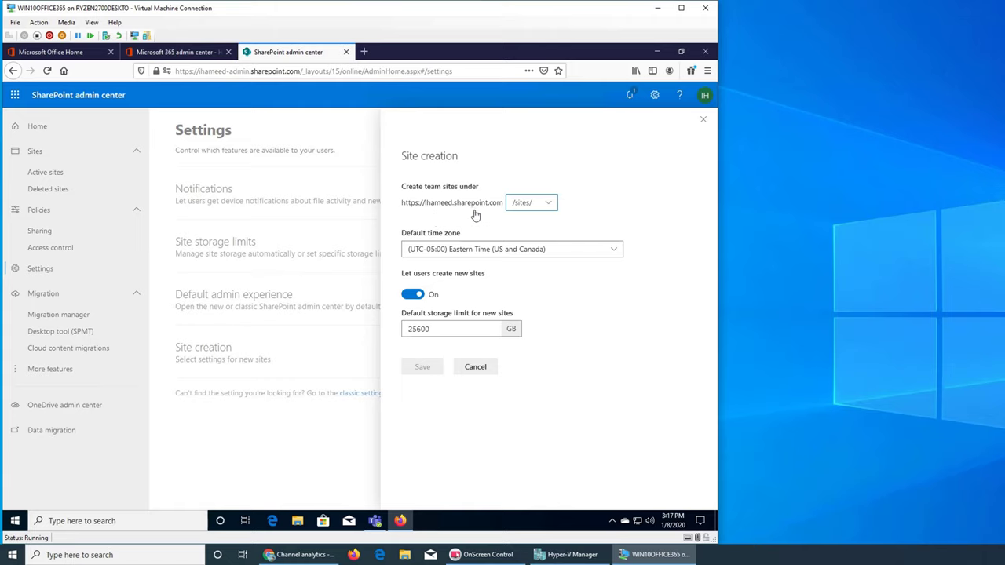
pyautogui.click(537, 207)
pyautogui.click(527, 218)
pyautogui.click(544, 204)
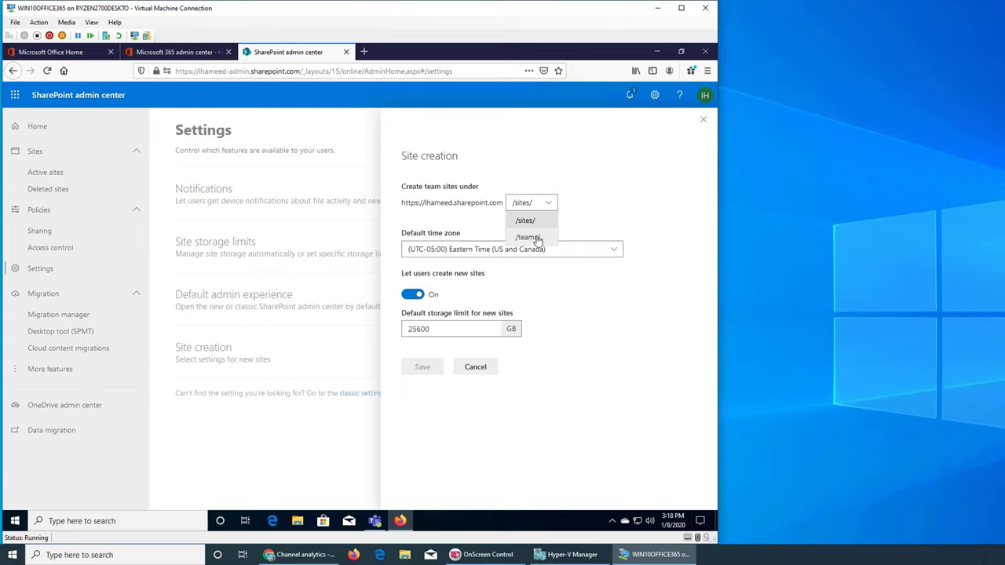
pyautogui.click(589, 224)
pyautogui.click(474, 370)
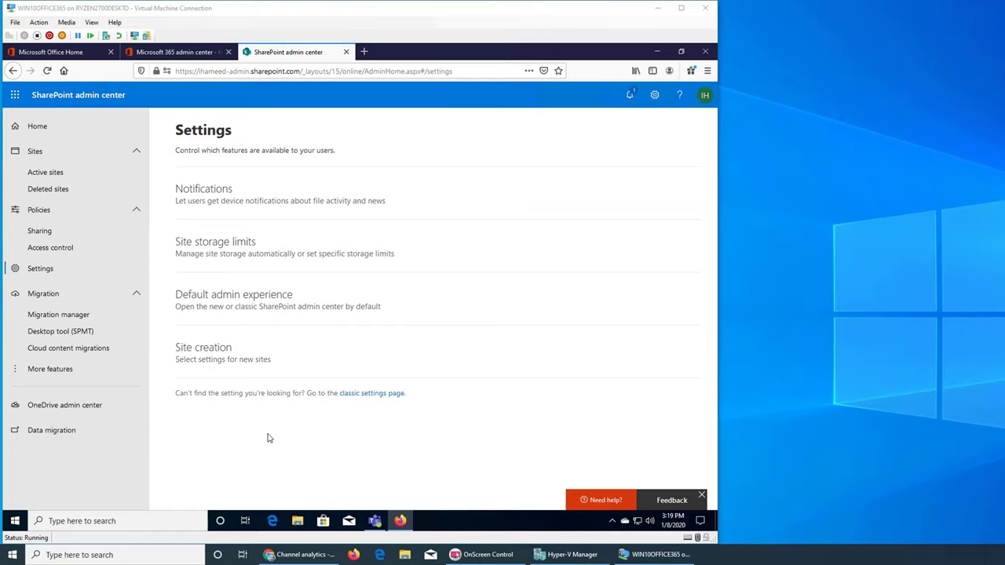
# Step: Open the classic settings page and review all of its options from app tiles to comments on site pages
pyautogui.click(372, 396)
pyautogui.click(372, 395)
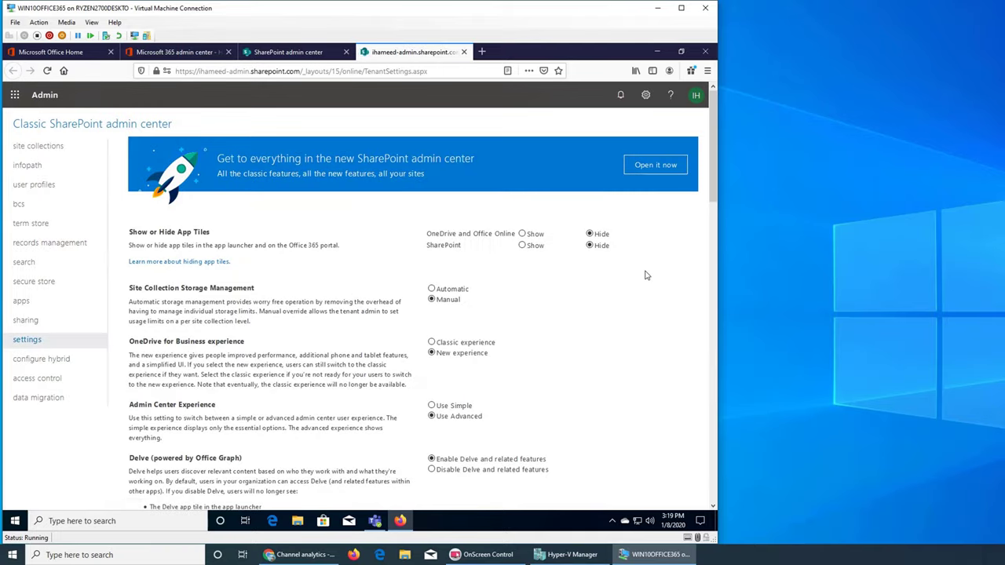
pyautogui.scroll(-7, 655, 277)
pyautogui.scroll(-20, 663, 279)
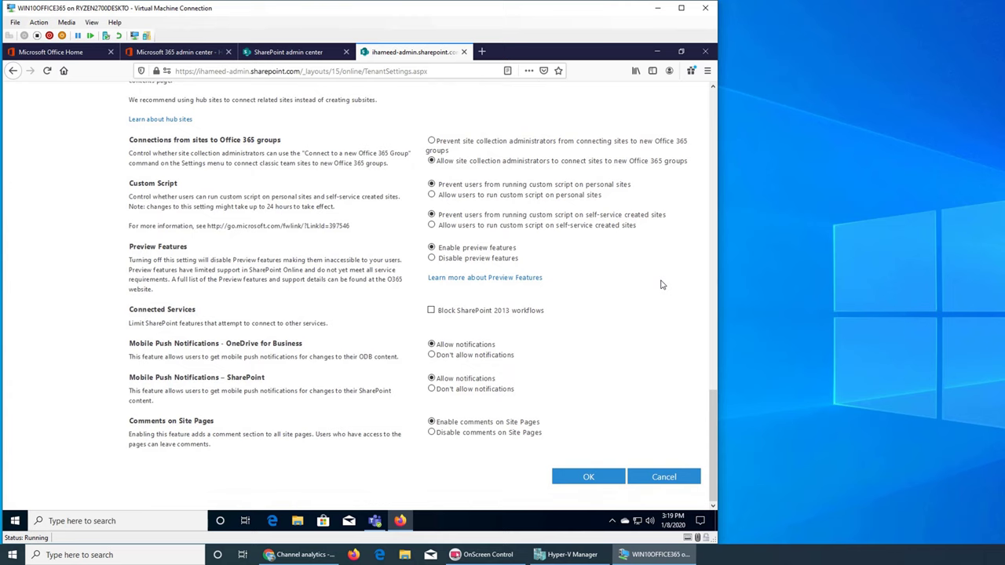
pyautogui.scroll(20, 662, 285)
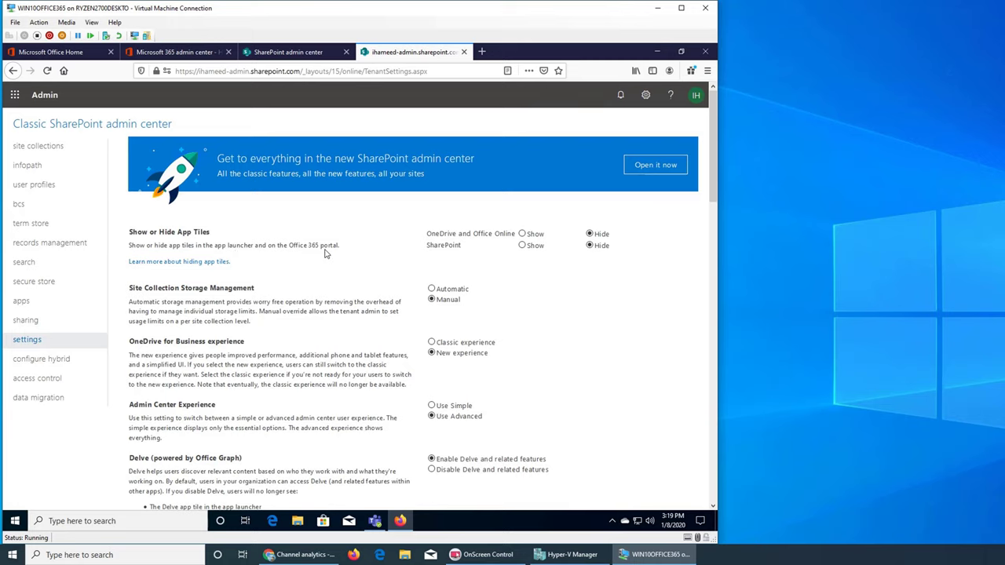
# Step: Reload the Office 365 home page from portal.office.com and check which app tiles it offers
pyautogui.click(188, 56)
pyautogui.click(53, 53)
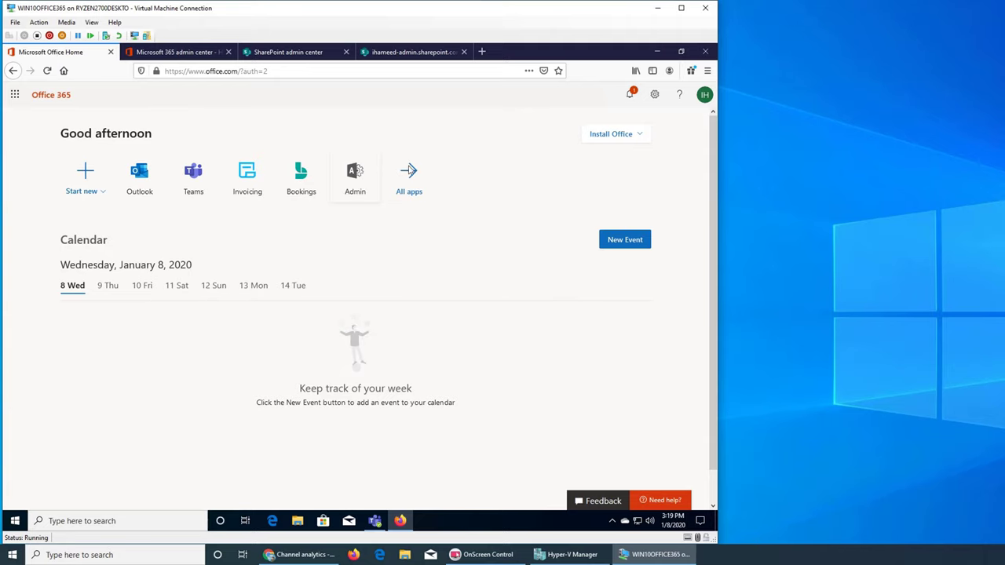
pyautogui.click(287, 72)
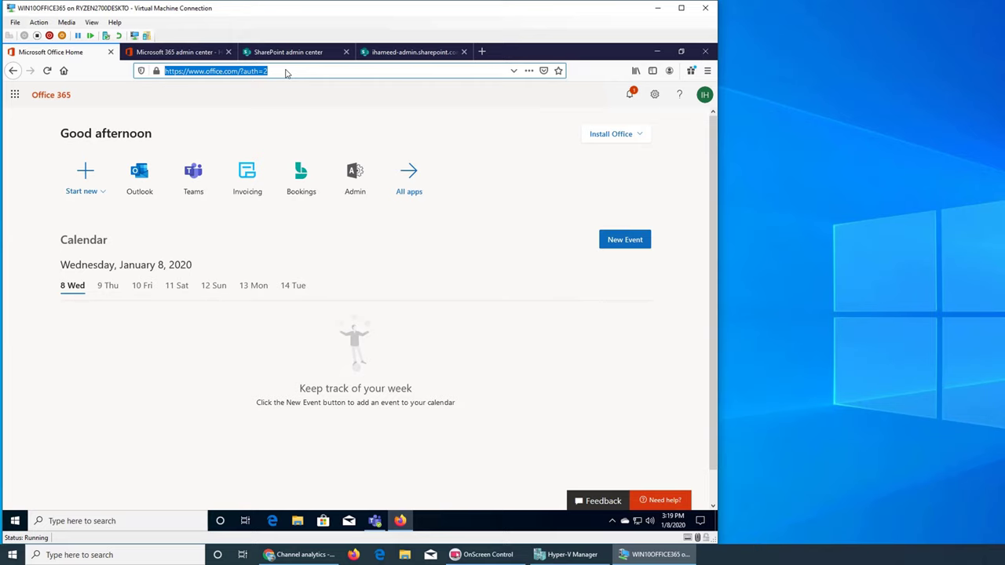
pyautogui.write('portal.office.com/')
pyautogui.press('Return')
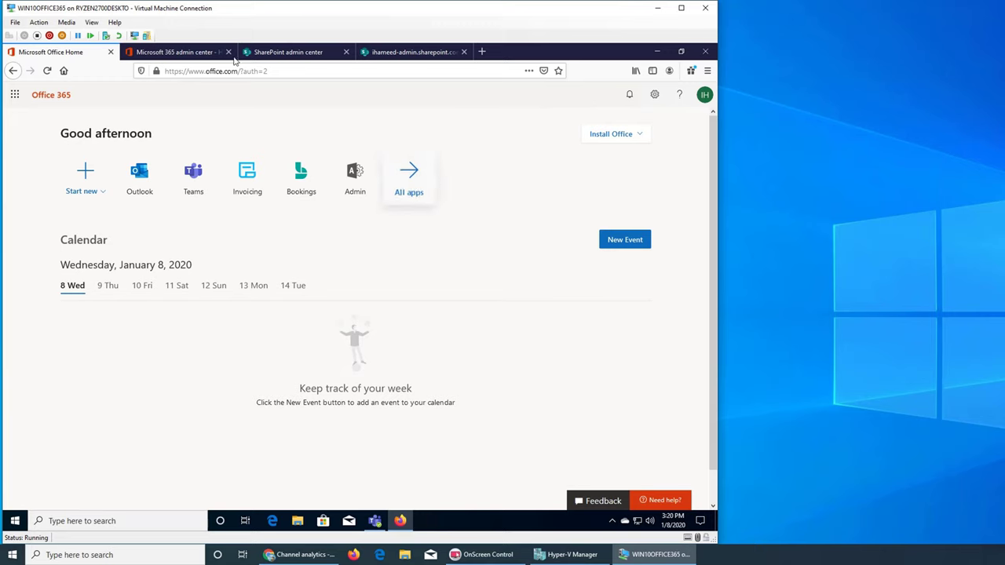
# Step: Set the OneDrive and Office Online and the SharePoint app tiles to Show in the classic settings and save
pyautogui.click(177, 55)
pyautogui.click(279, 55)
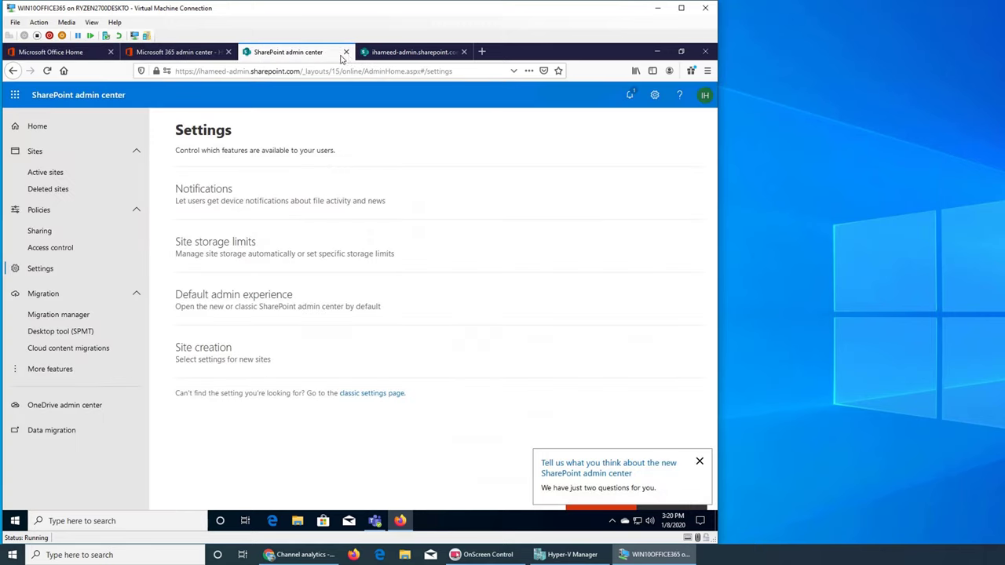
pyautogui.click(392, 53)
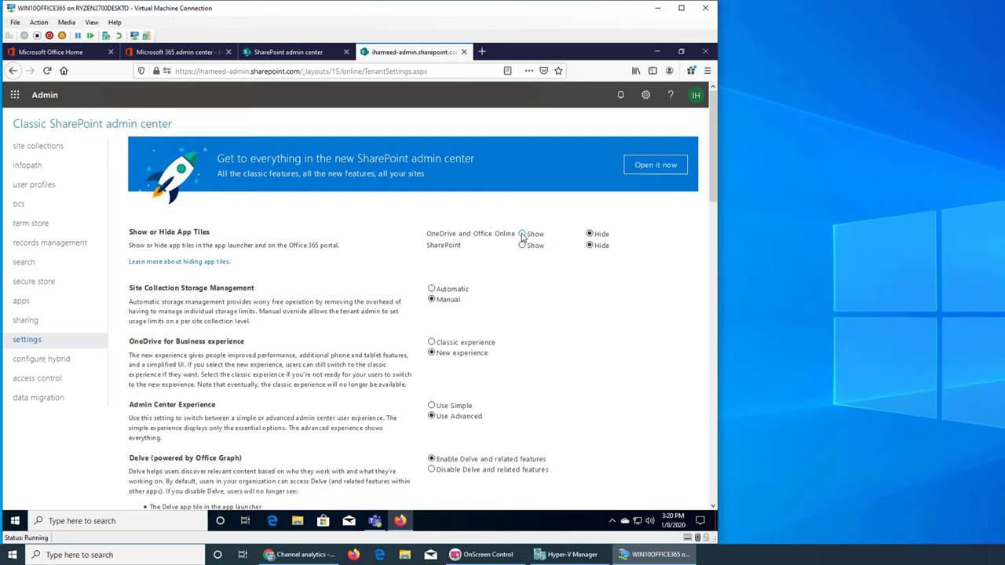
pyautogui.scroll(-5, 534, 263)
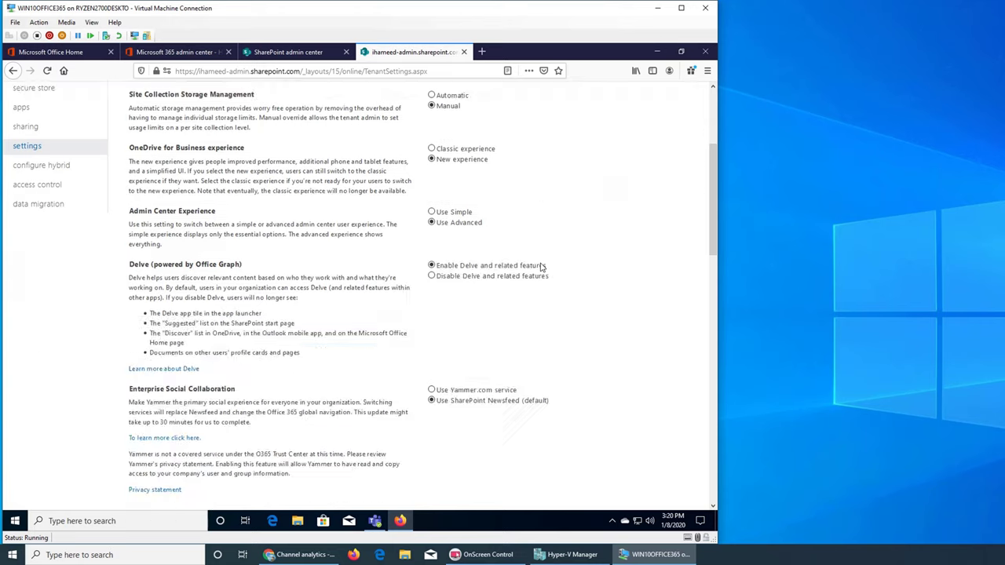
pyautogui.scroll(-10, 542, 269)
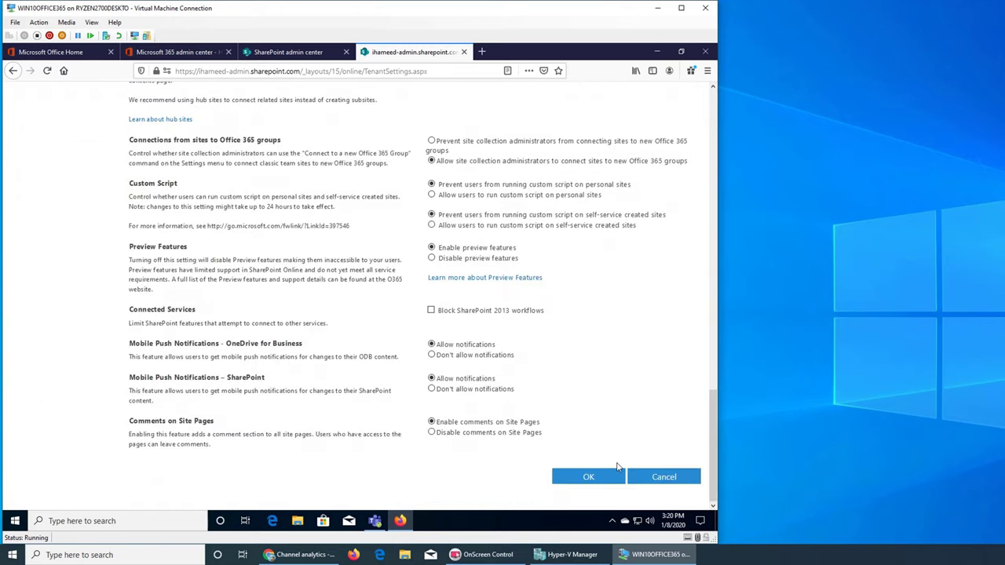
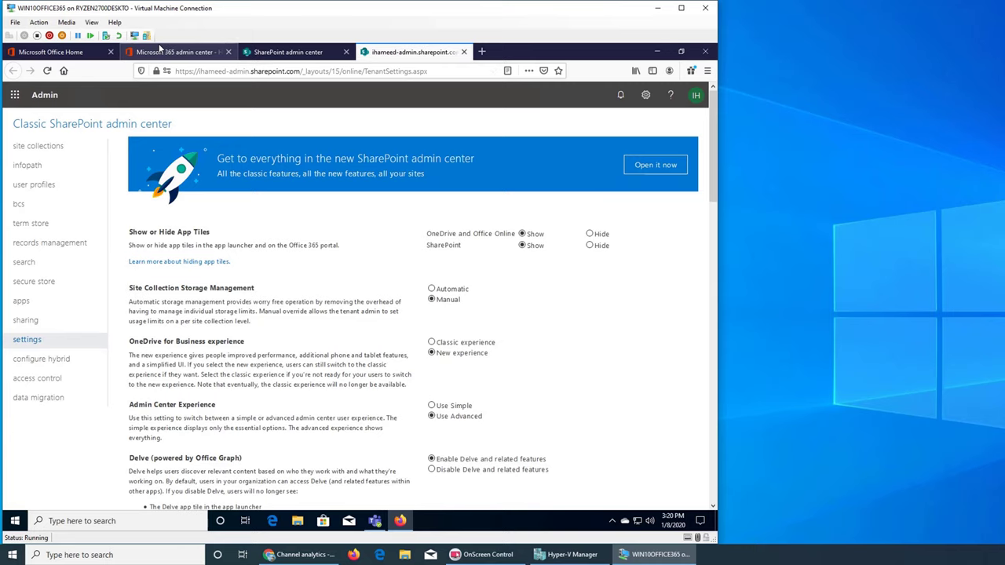
# Step: Refresh the Office 365 home page to check its app tiles, and return to the classic settings page
pyautogui.click(162, 51)
pyautogui.click(39, 53)
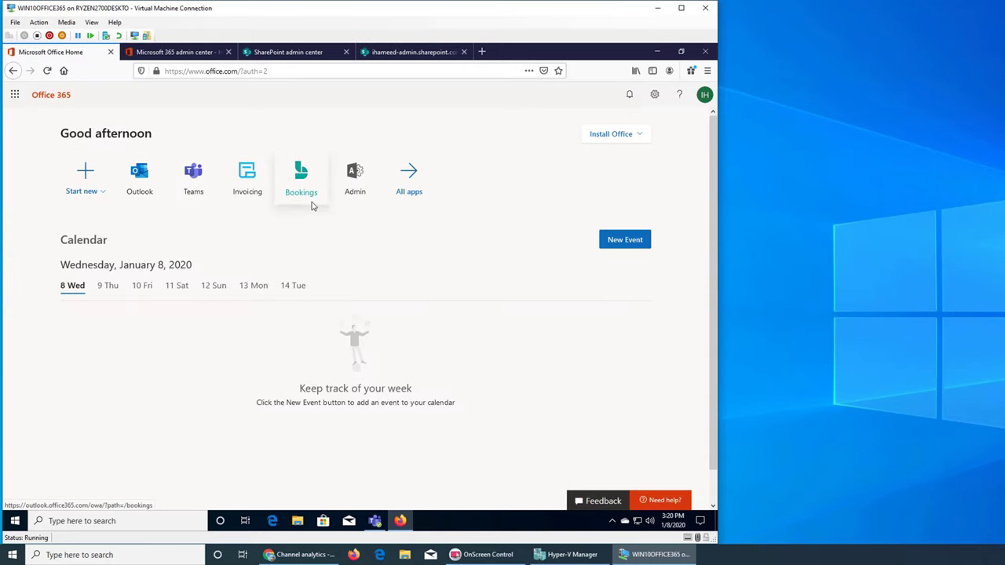
pyautogui.click(47, 72)
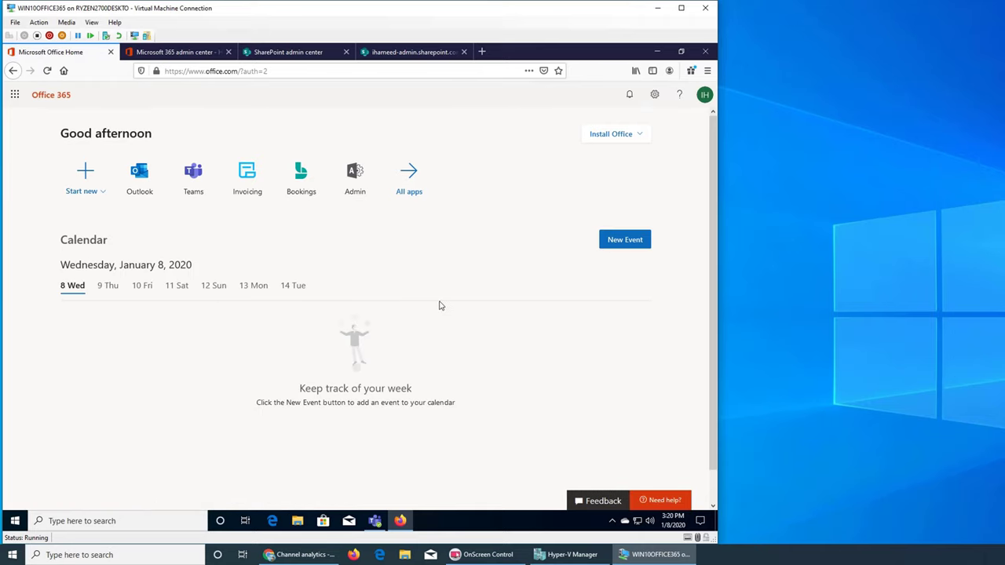
pyautogui.click(391, 55)
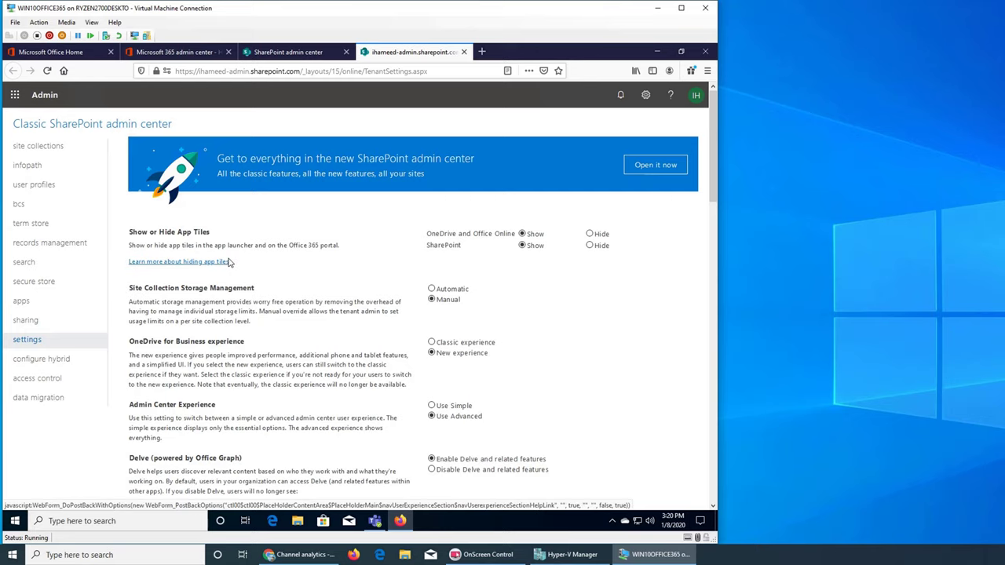
# Step: Switch to Microsoft Edge, open portal.office.com and compare its app tiles with the Show or Hide App Tiles settings in Firefox
pyautogui.click(656, 51)
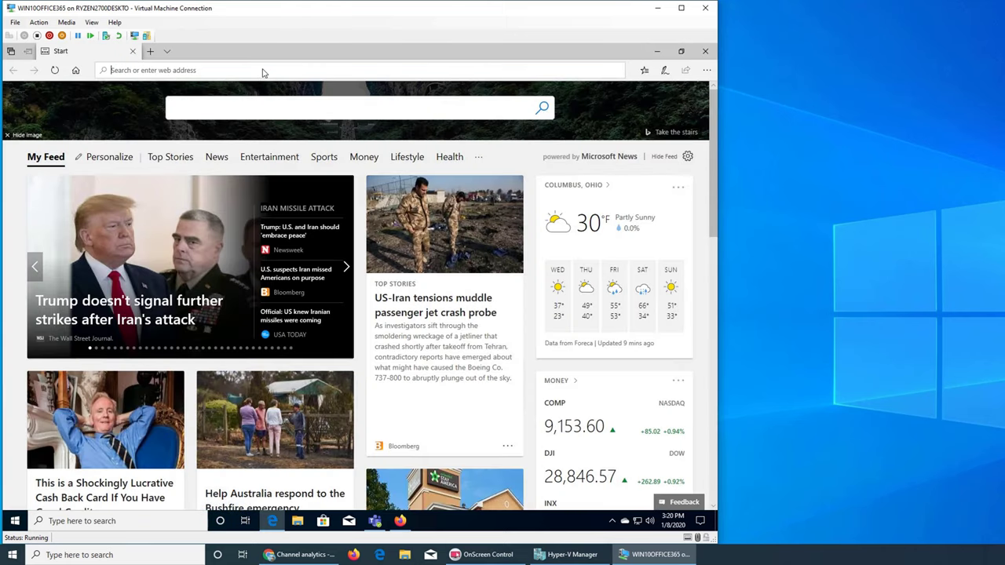
pyautogui.write('por')
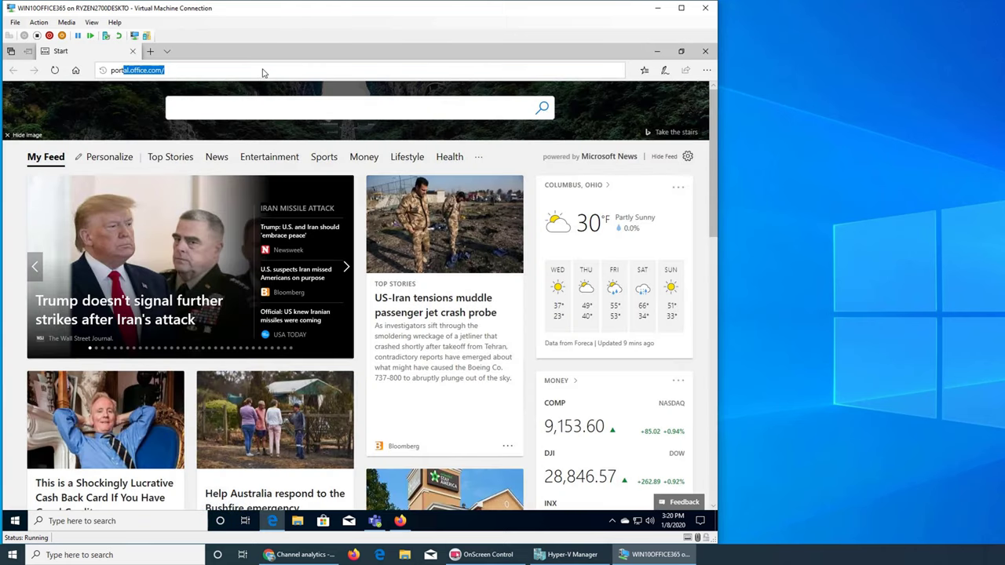
pyautogui.press('Return')
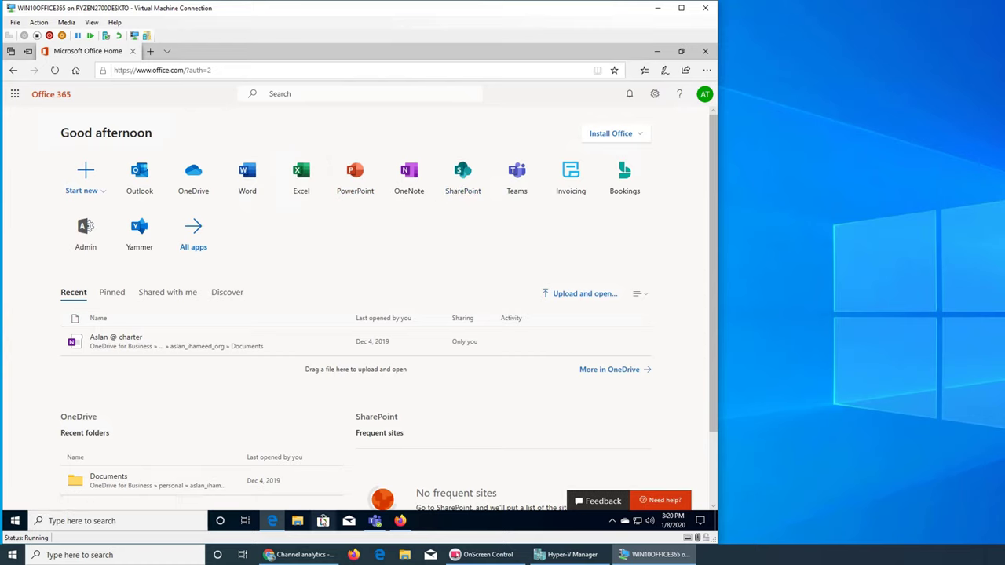
pyautogui.click(401, 521)
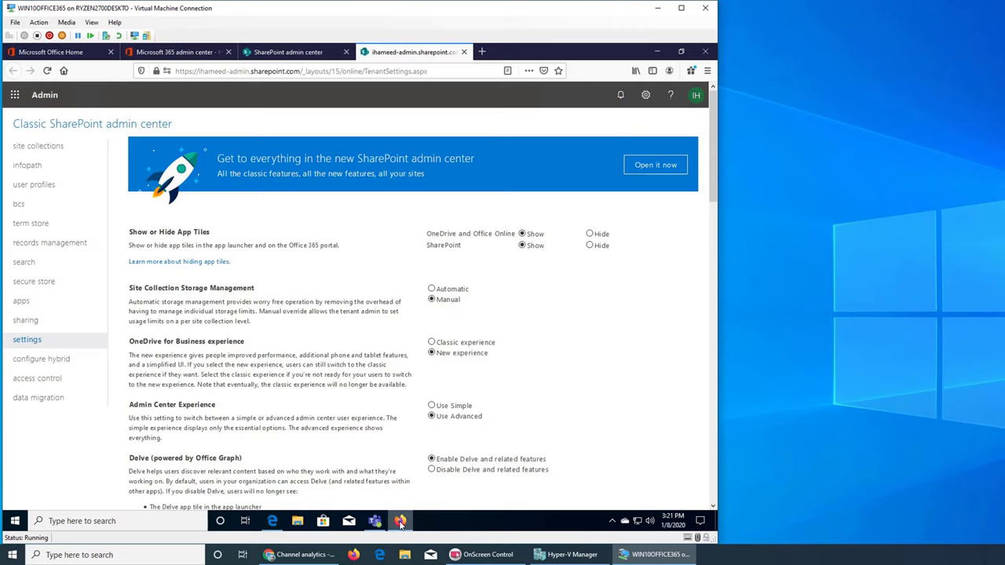
pyautogui.click(401, 522)
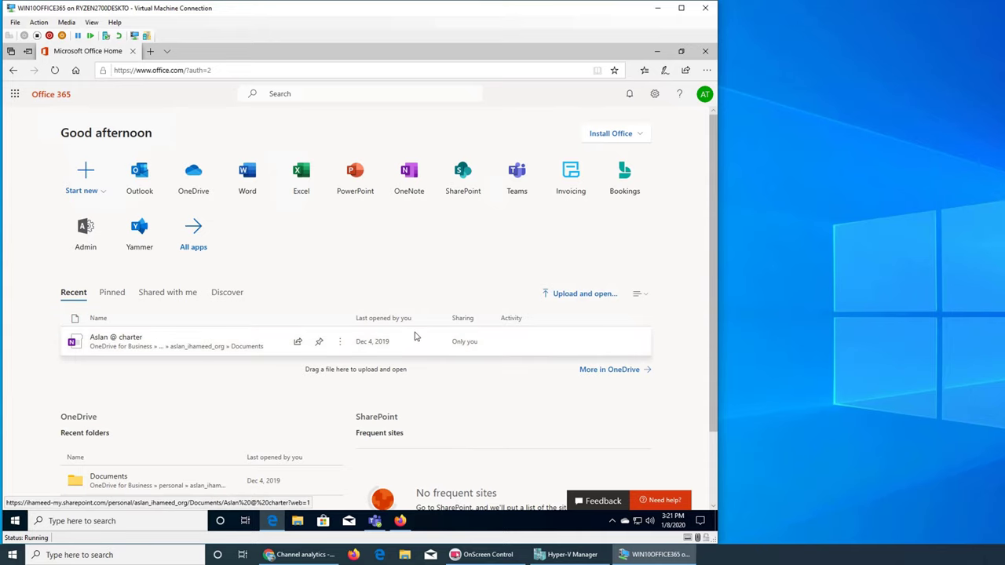
pyautogui.click(656, 51)
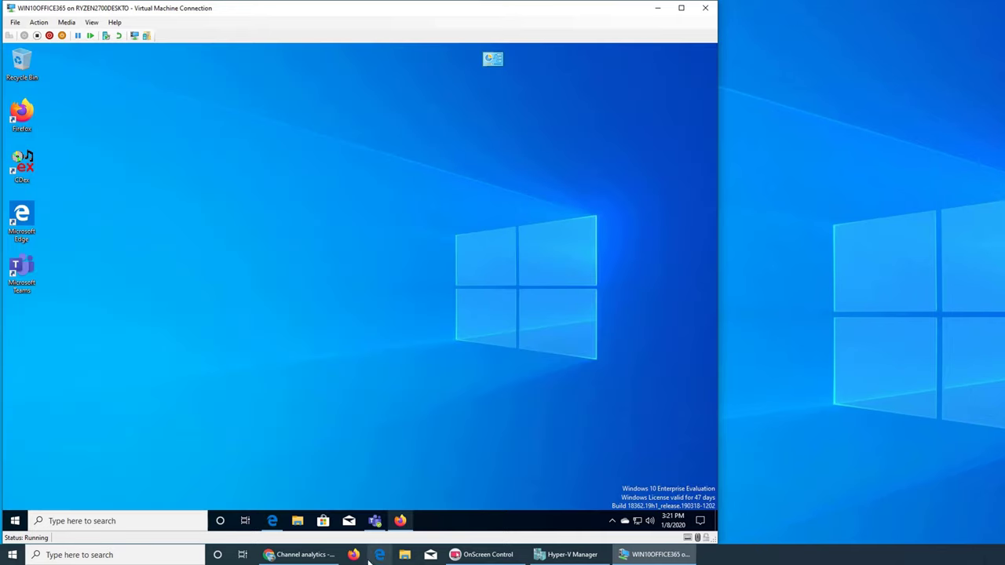
# Step: Switch to Firefox, set the OneDrive and Office Online and the SharePoint app tiles to Hide, and save the classic settings
pyautogui.click(401, 521)
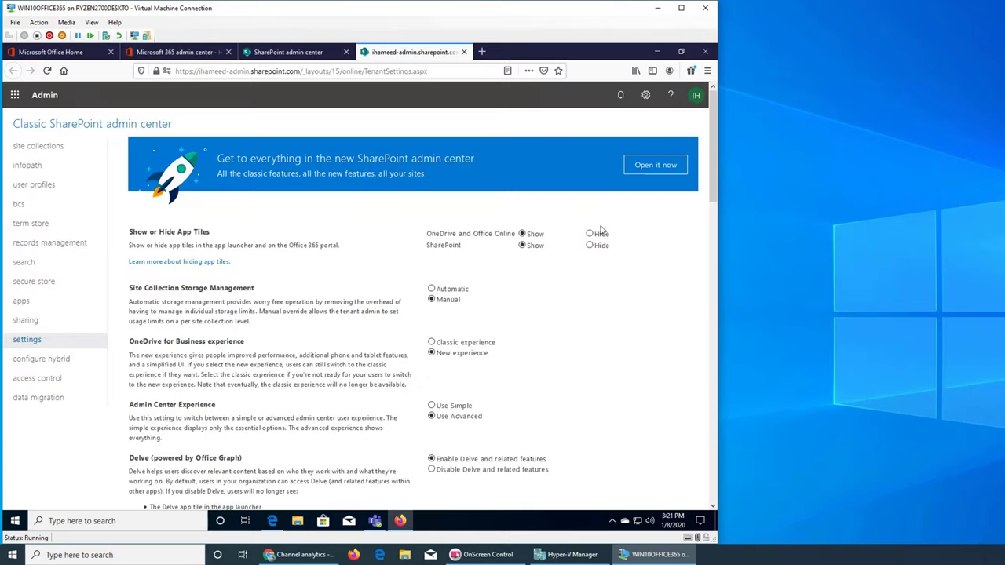
pyautogui.click(590, 234)
pyautogui.click(589, 246)
pyautogui.scroll(-20, 589, 255)
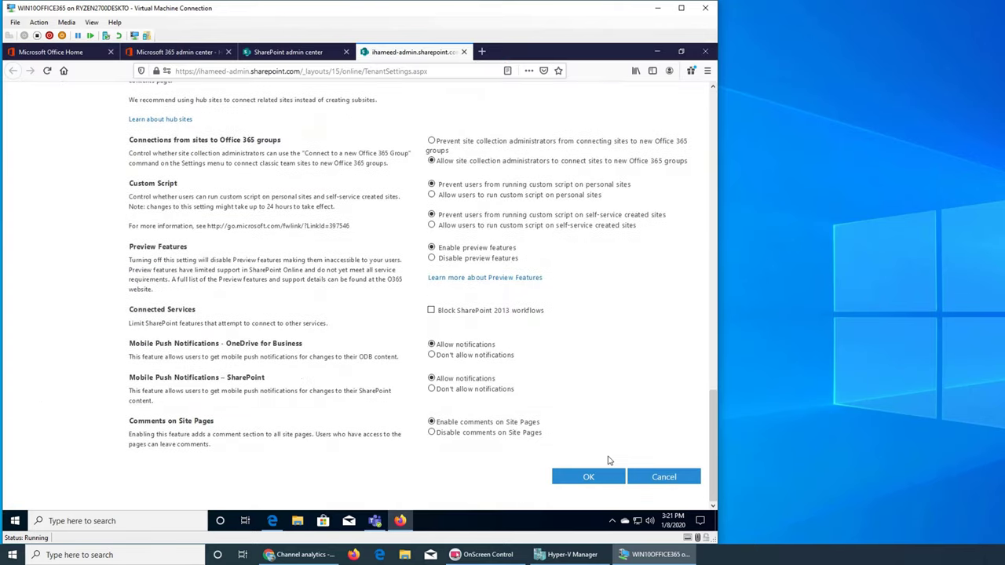
pyautogui.click(595, 477)
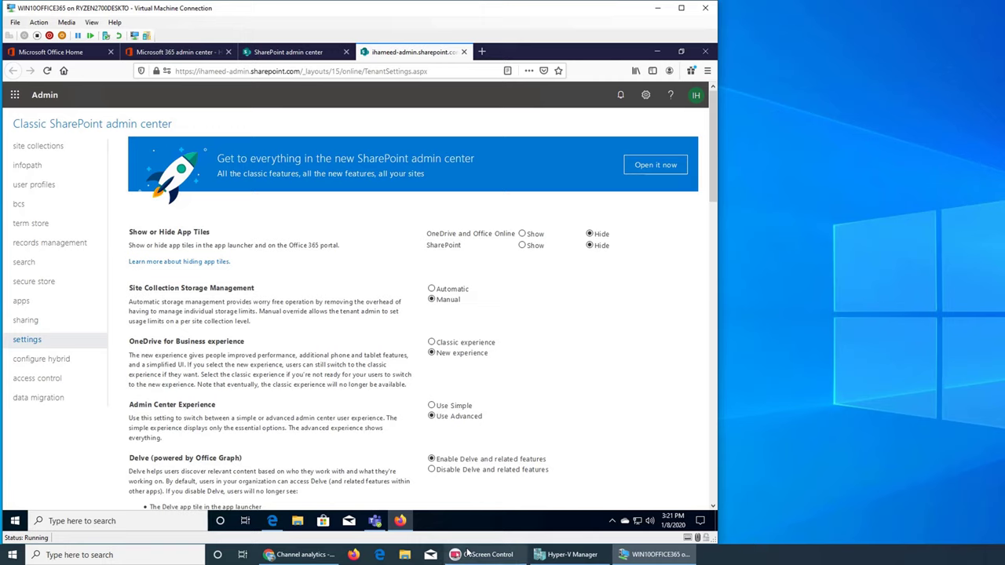
# Step: Refresh the Office 365 home page in Microsoft Edge to check its app tiles, and return to the classic settings in Firefox
pyautogui.click(269, 522)
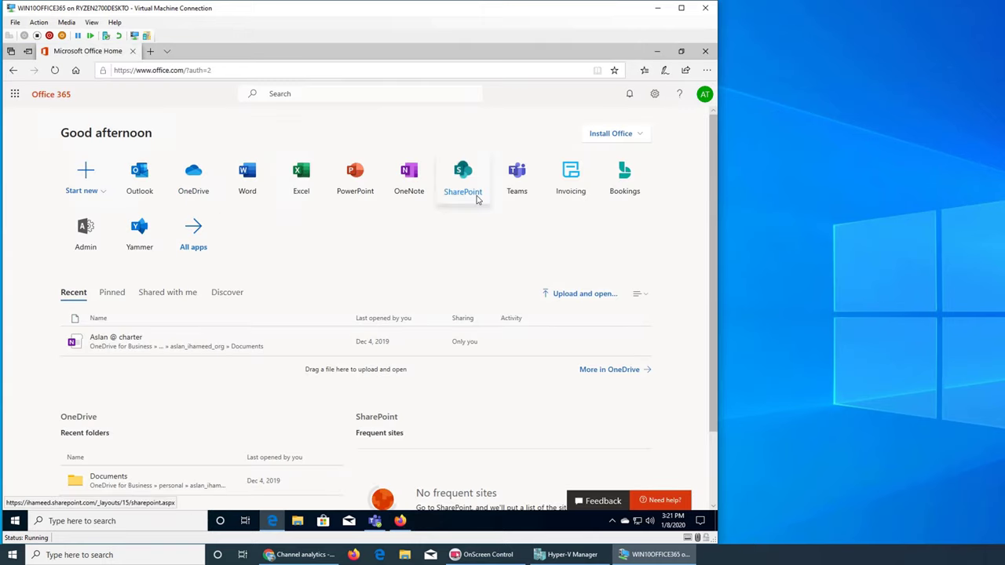
pyautogui.click(54, 70)
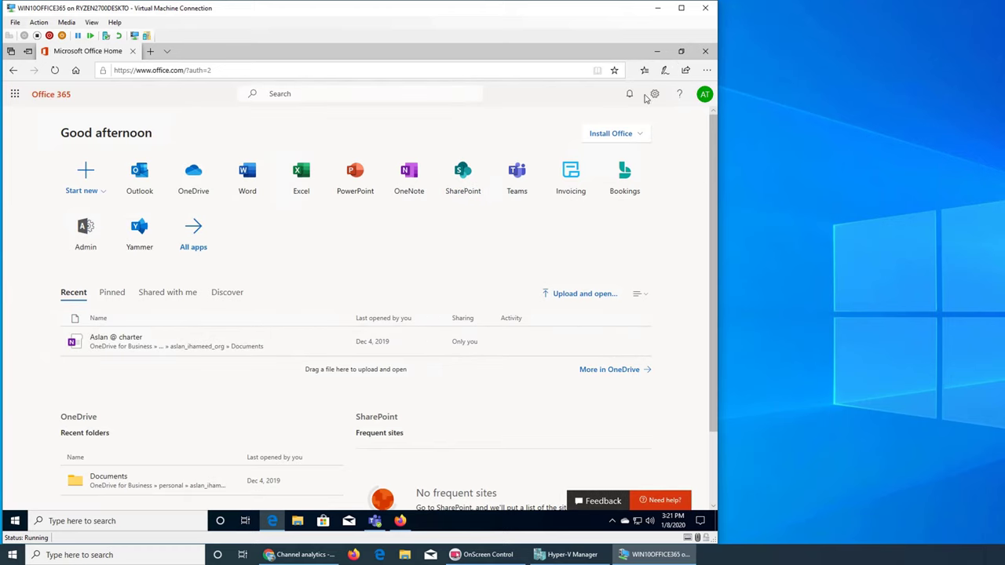
pyautogui.click(400, 521)
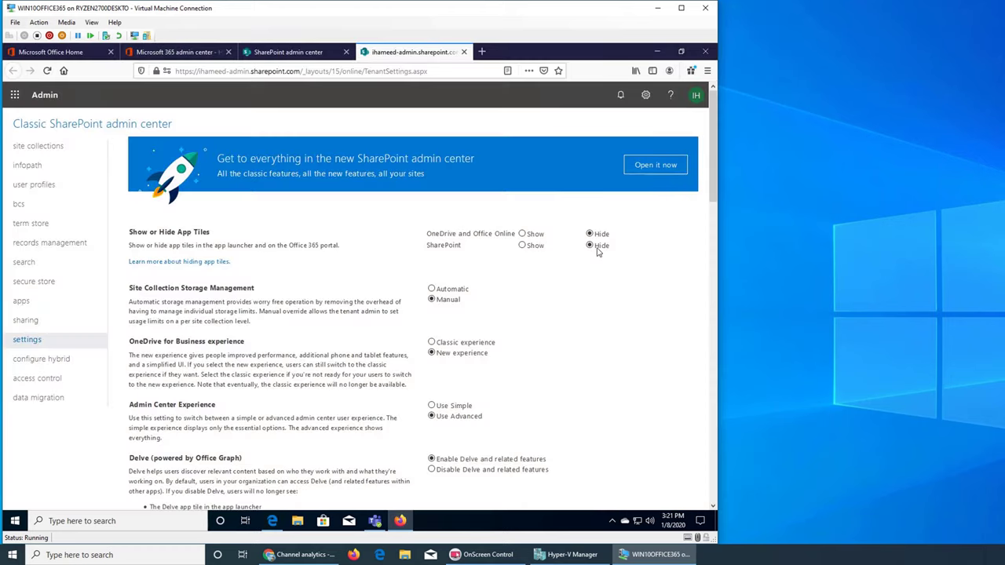
# Step: Open the help article on hiding app tiles, read its notes and instructions through to the end, and close it
pyautogui.click(197, 262)
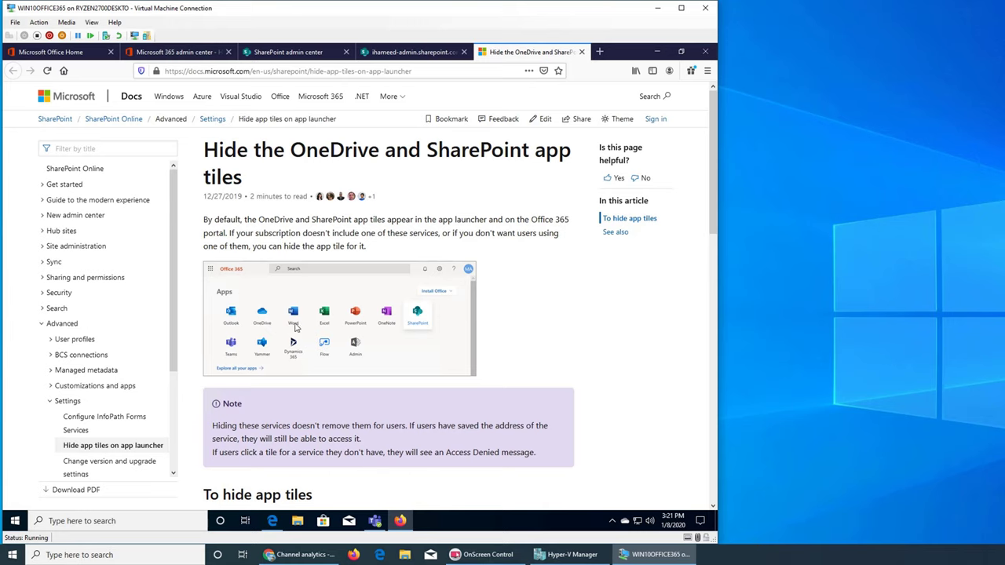
pyautogui.scroll(-4, 417, 316)
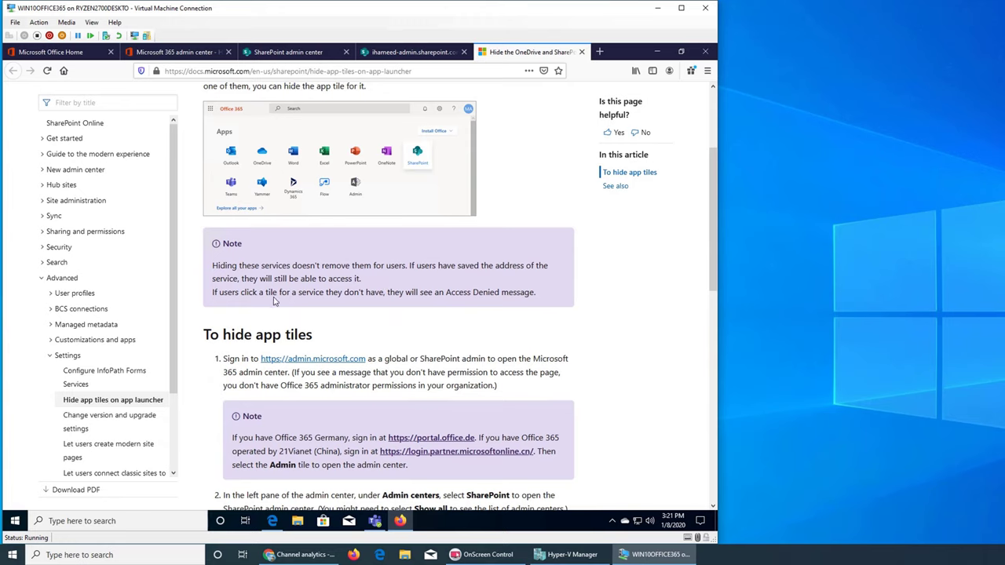
pyautogui.scroll(-4, 339, 349)
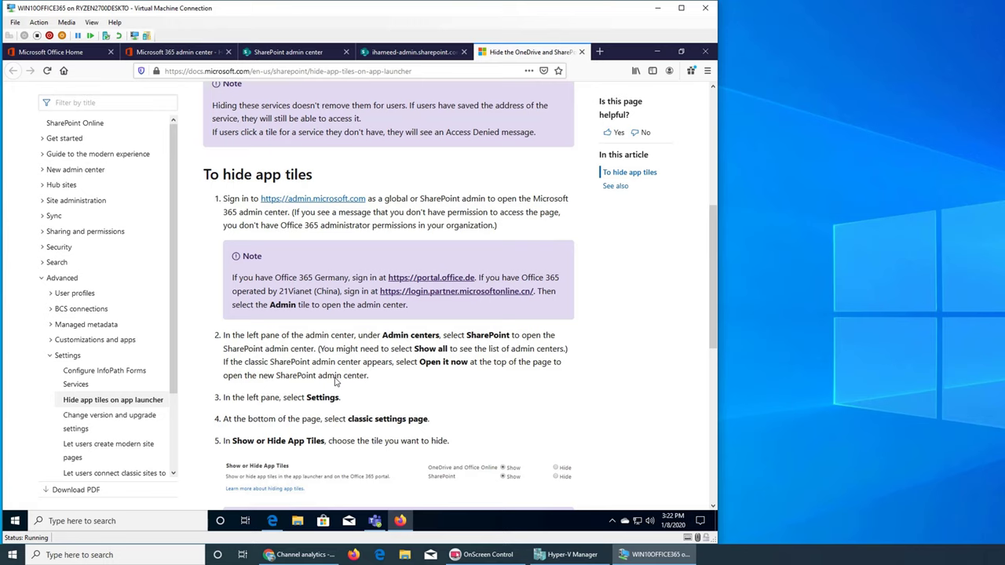
pyautogui.scroll(-5, 336, 381)
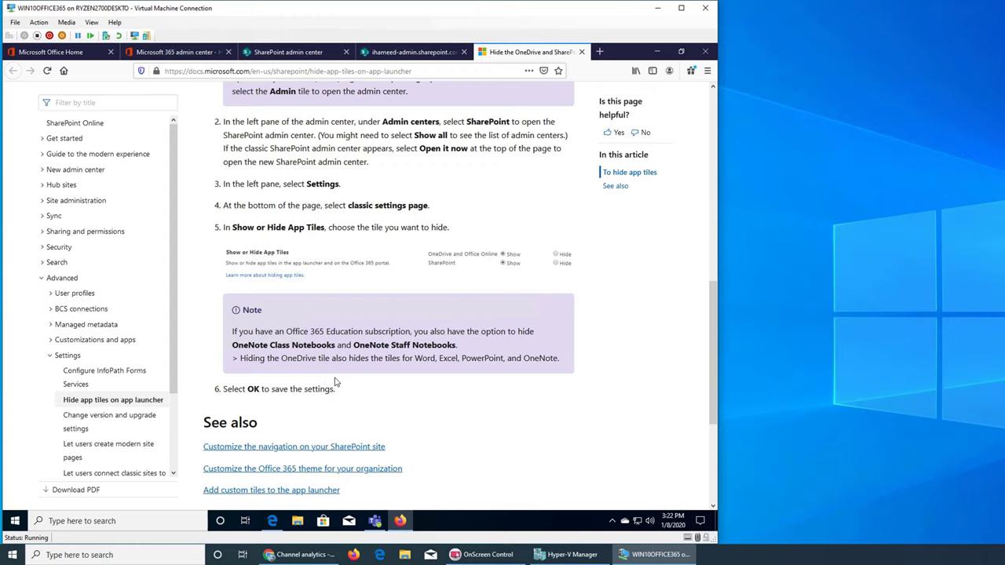
pyautogui.scroll(-5, 336, 382)
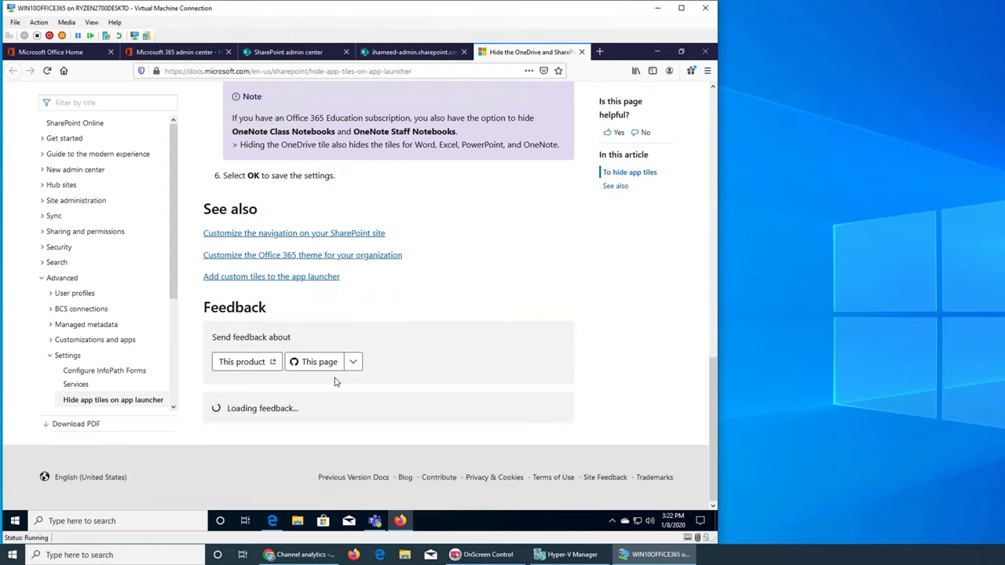
pyautogui.scroll(-2, 421, 366)
pyautogui.scroll(8, 422, 366)
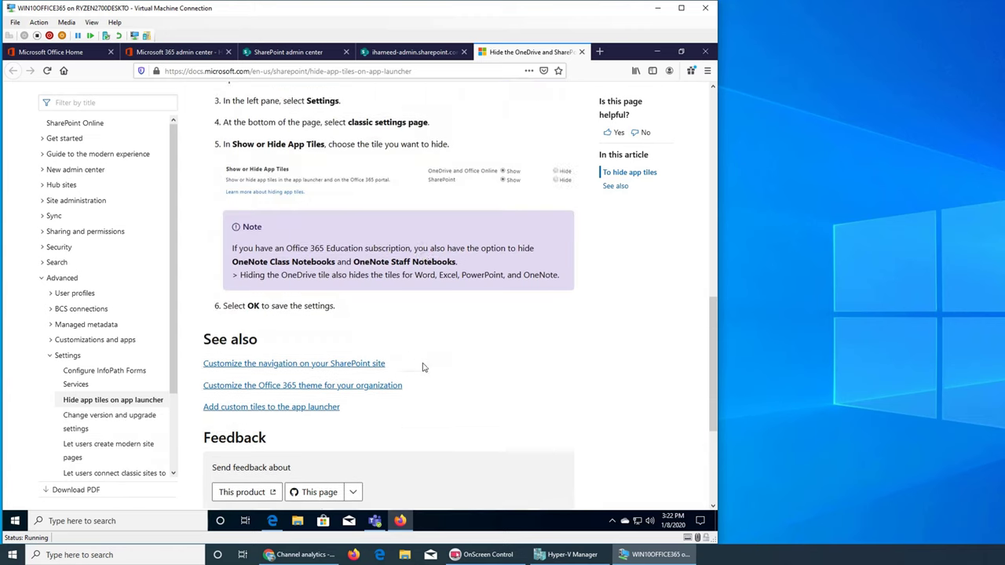
pyautogui.scroll(3, 423, 366)
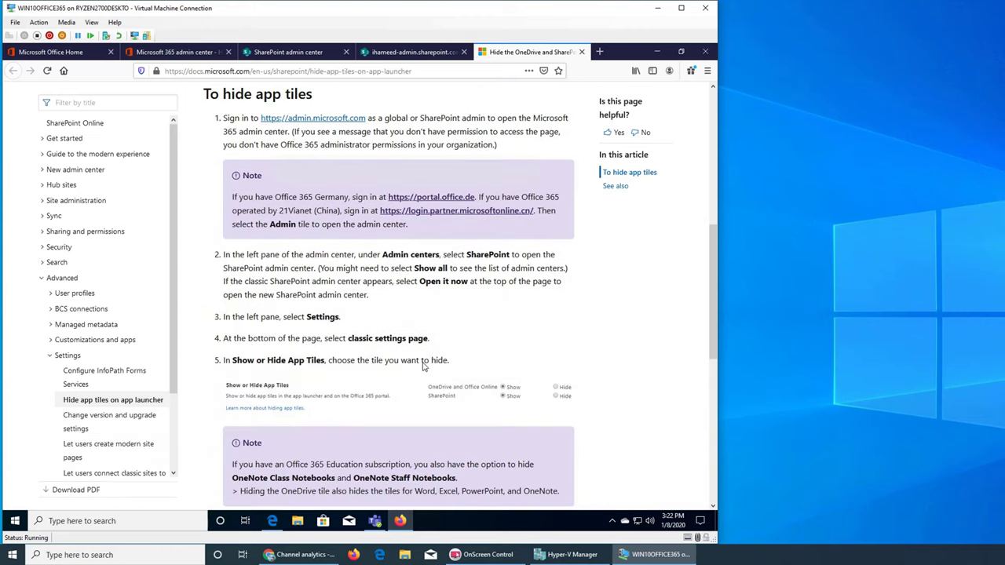
pyautogui.scroll(1, 422, 365)
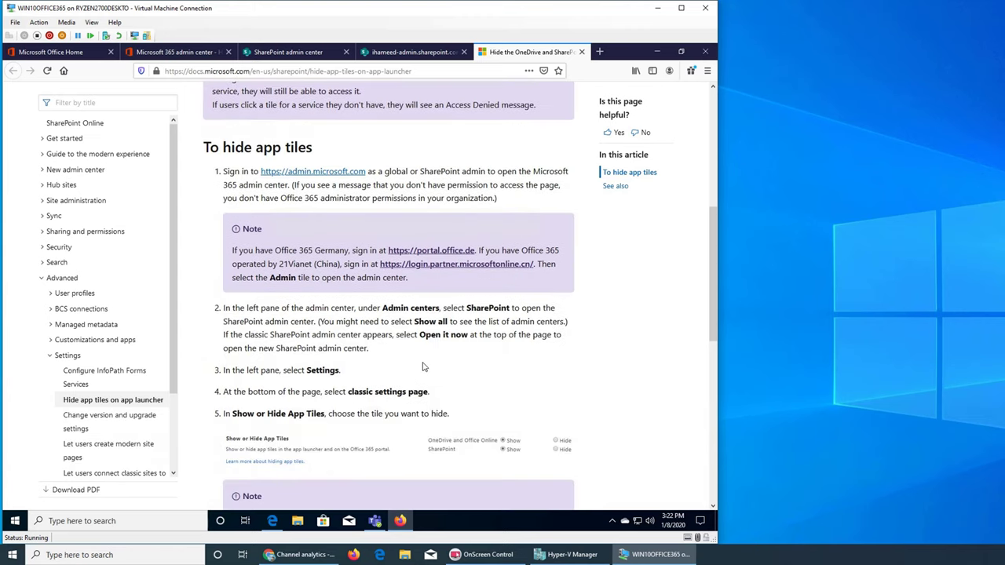
pyautogui.scroll(7, 422, 365)
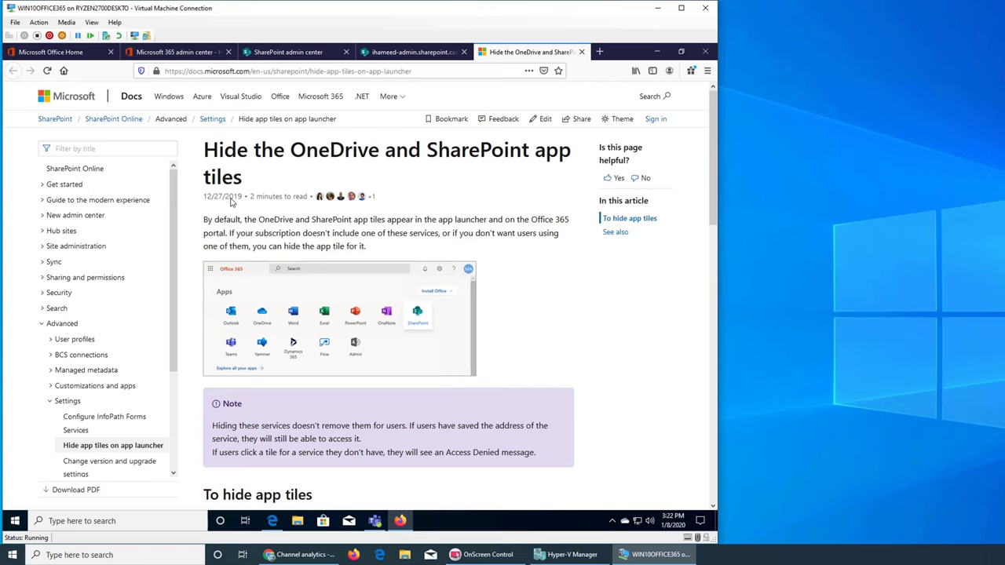
pyautogui.click(582, 52)
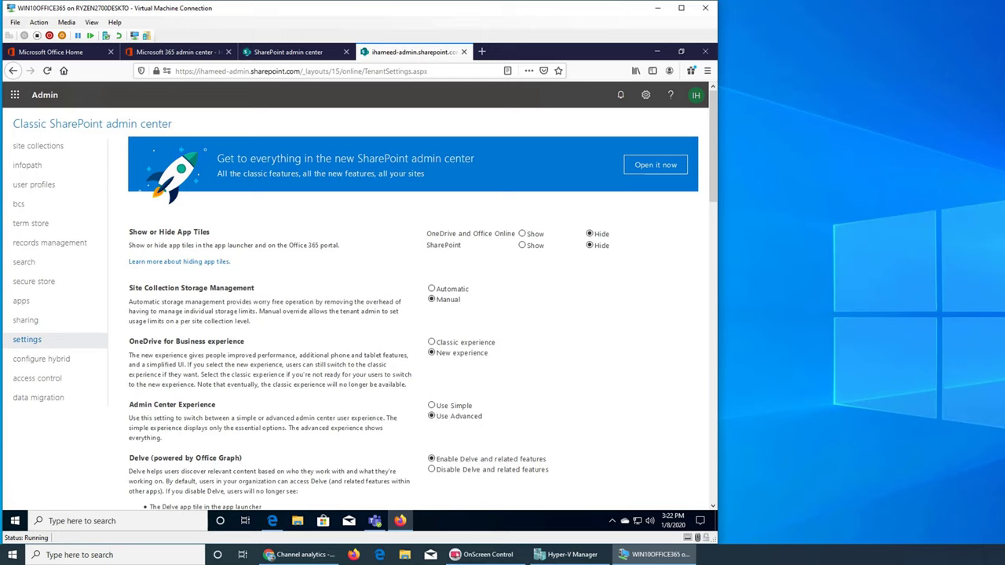
# Step: Return to the Microsoft 365 admin center and look over the list of admin centers
pyautogui.click(754, 424)
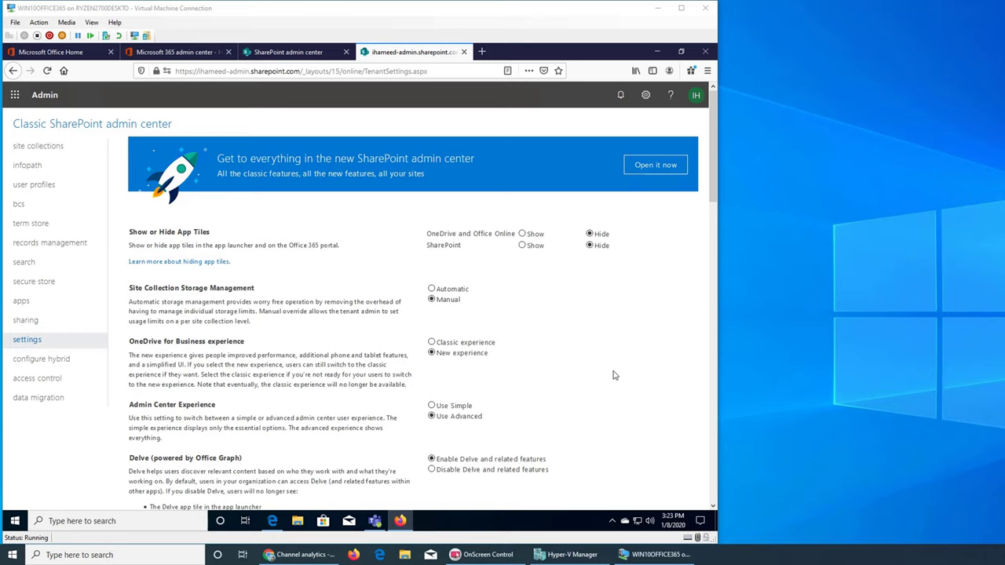
pyautogui.click(153, 54)
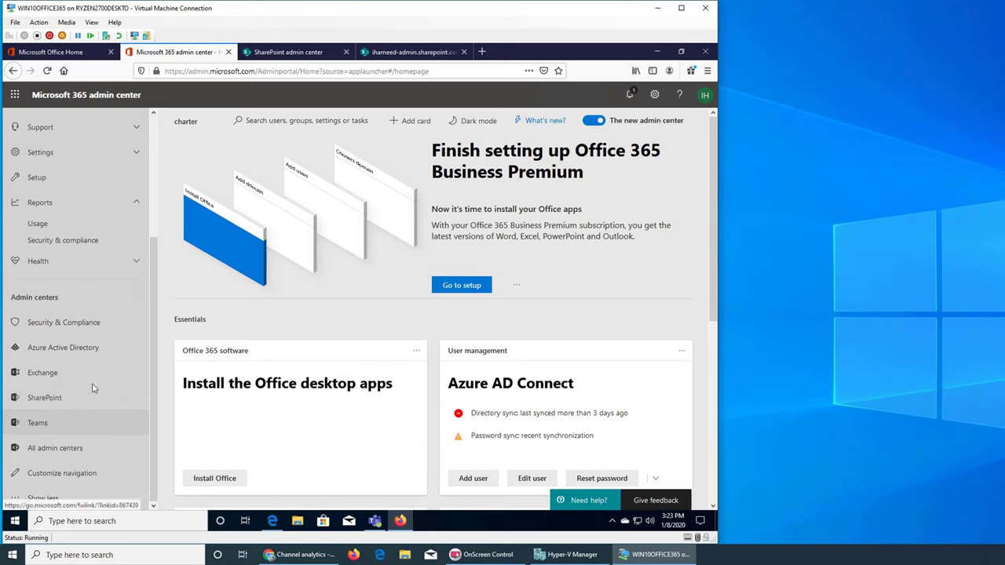
# Step: View the full list of admin centers, and return to the classic SharePoint settings
pyautogui.click(55, 448)
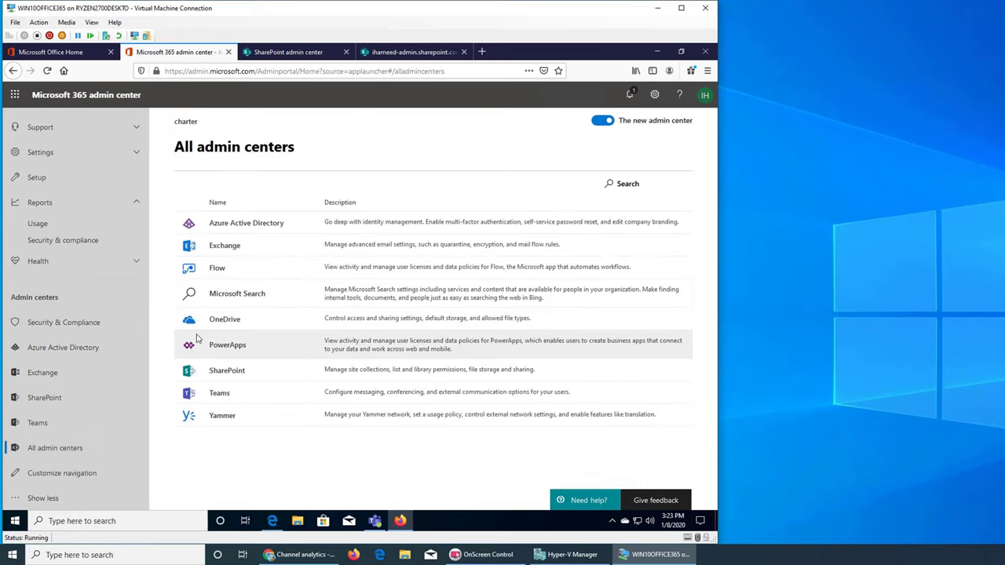
pyautogui.click(403, 51)
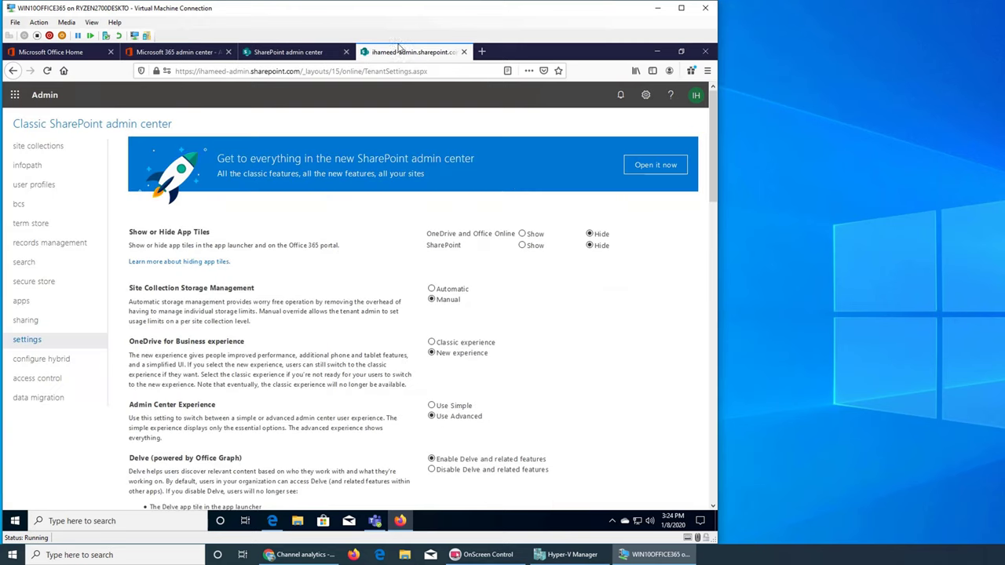
# Step: Set the Admin Center Experience to Use Simple and save the classic settings
pyautogui.scroll(-3, 385, 347)
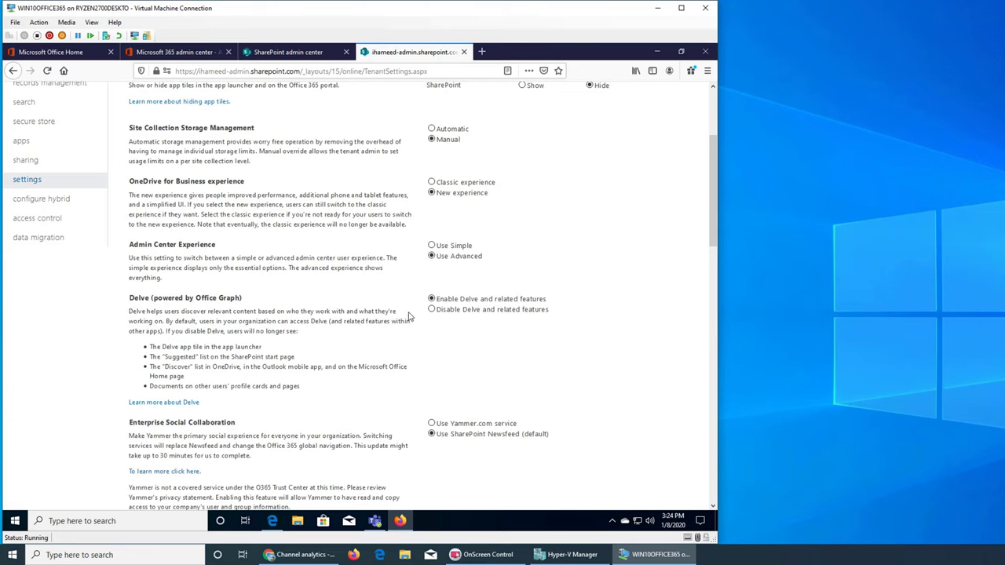
pyautogui.click(431, 246)
pyautogui.scroll(-10, 400, 298)
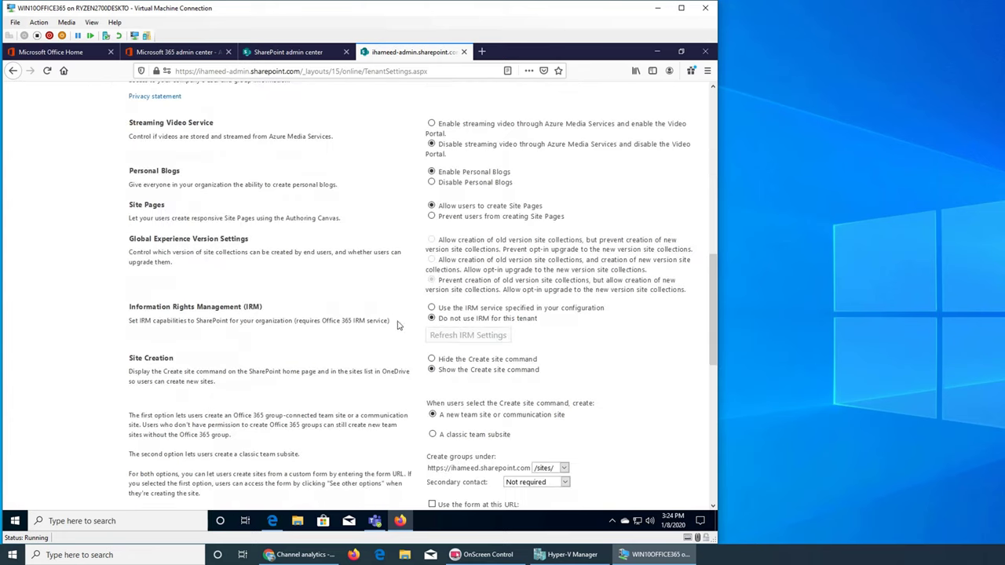
pyautogui.scroll(-5, 285, 451)
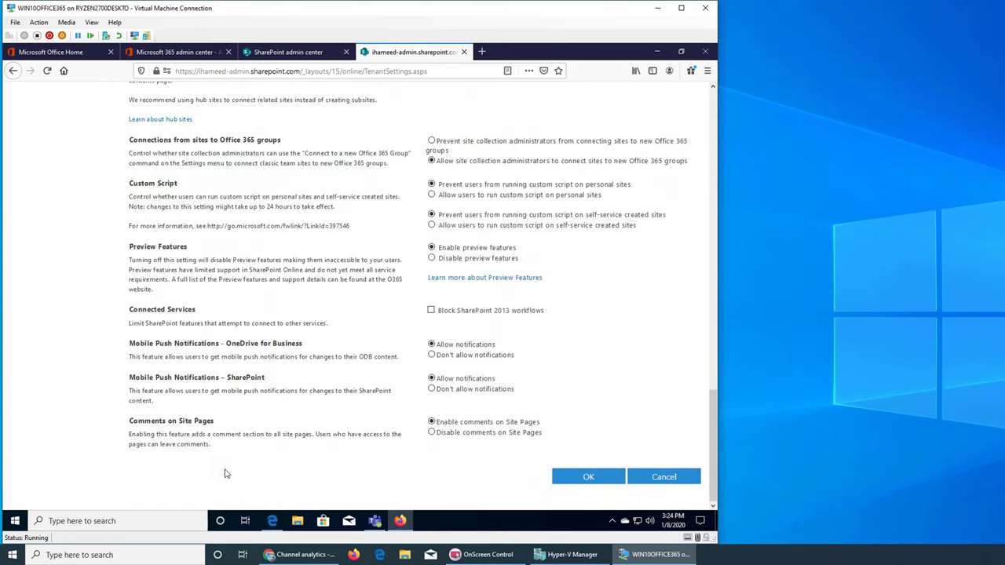
pyautogui.click(584, 476)
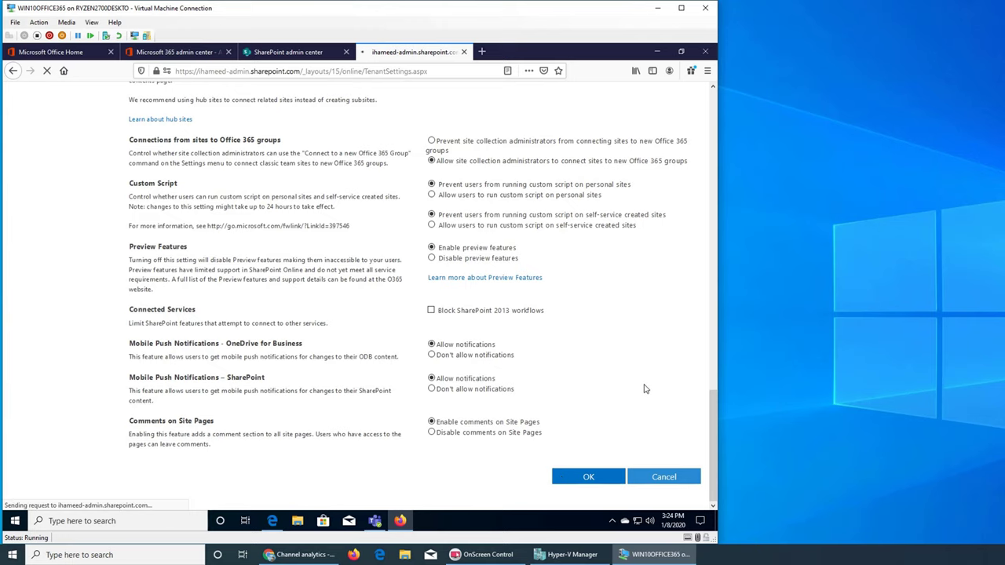
pyautogui.scroll(1, 647, 392)
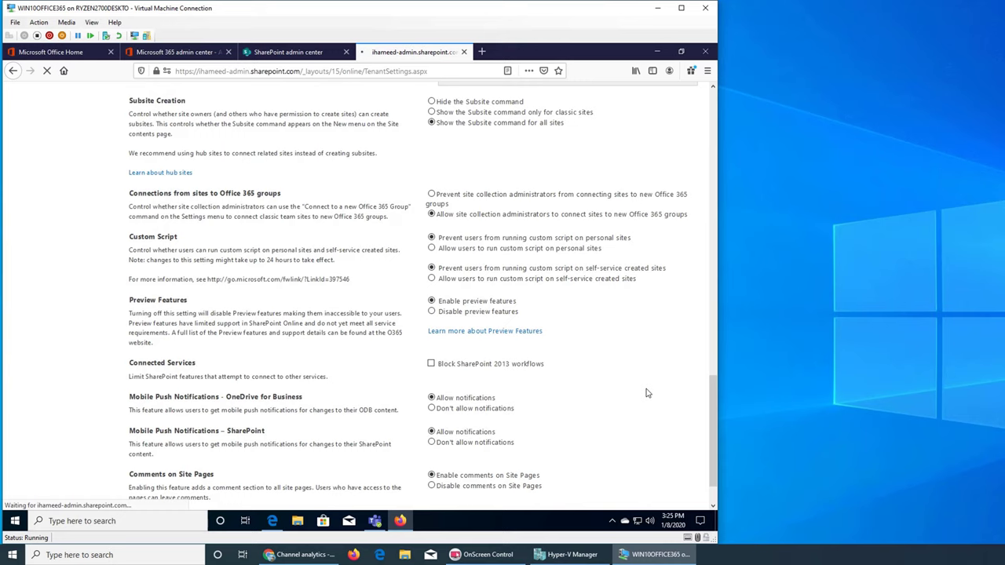
pyautogui.scroll(-1, 646, 393)
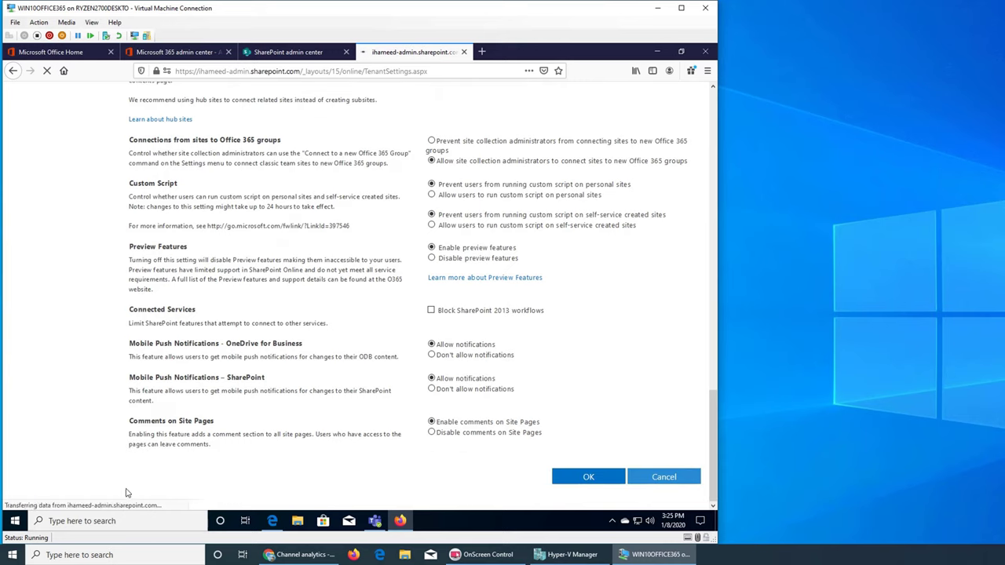
pyautogui.scroll(-2, 324, 386)
pyautogui.scroll(-16, 324, 387)
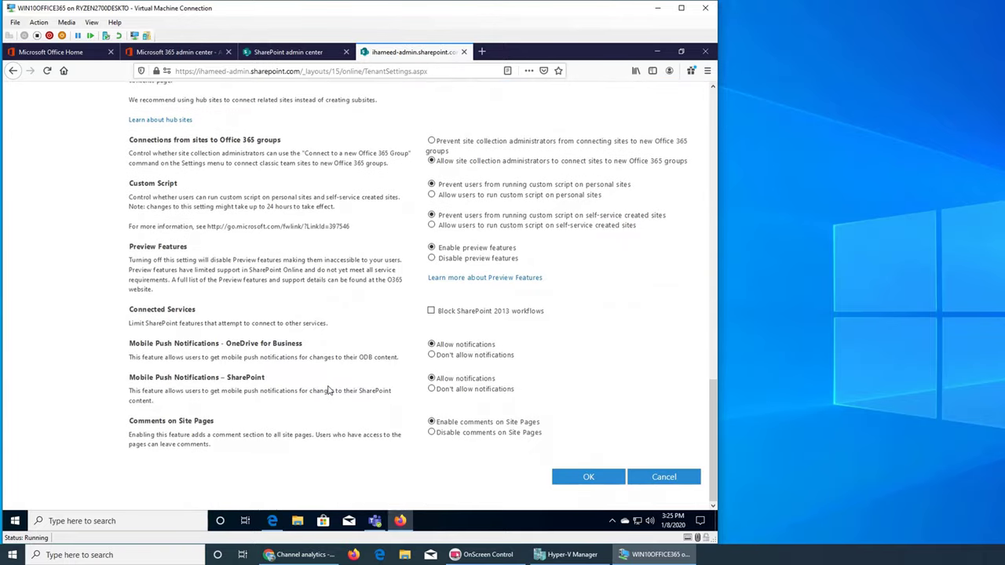
# Step: Check the page in simple mode, set the Admin Center Experience back to Use Advanced, and save the classic settings
pyautogui.scroll(10, 333, 393)
pyautogui.scroll(6, 336, 395)
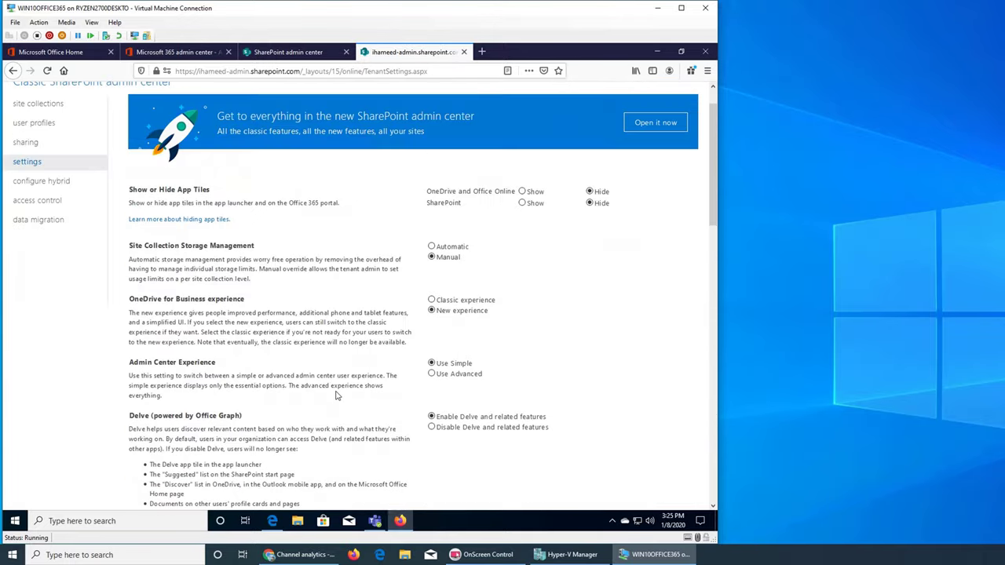
pyautogui.scroll(-4, 336, 395)
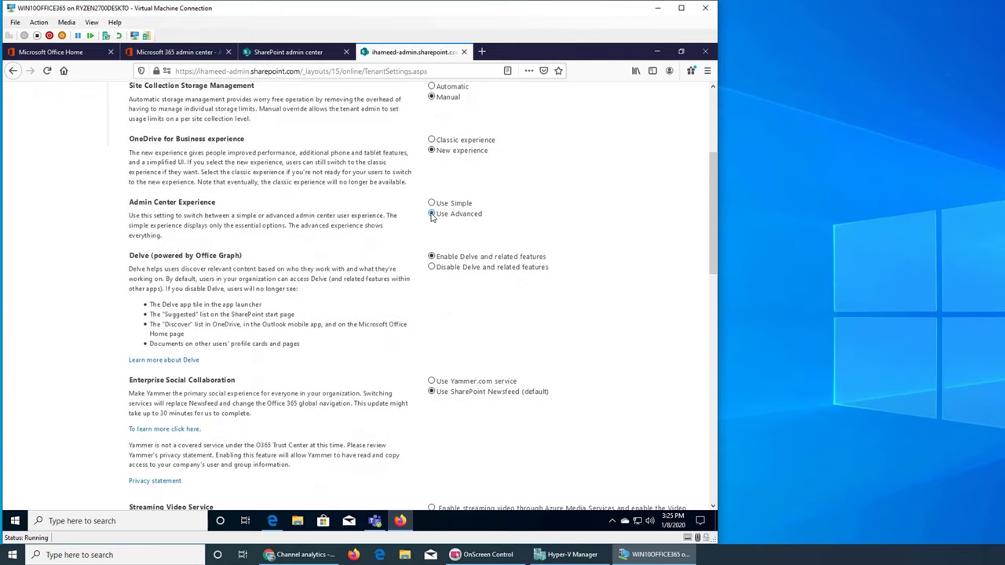
pyautogui.scroll(-12, 398, 288)
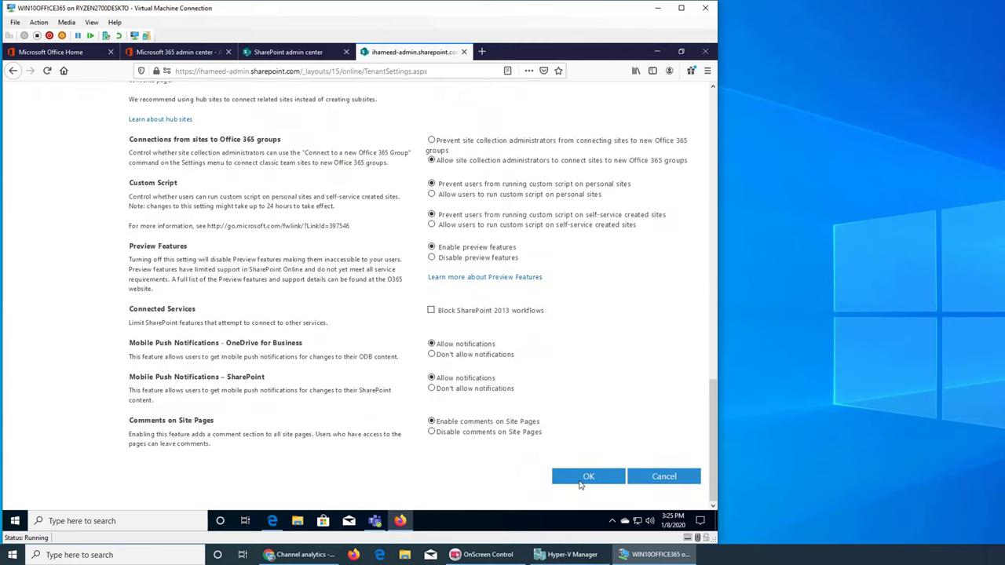
pyautogui.click(581, 479)
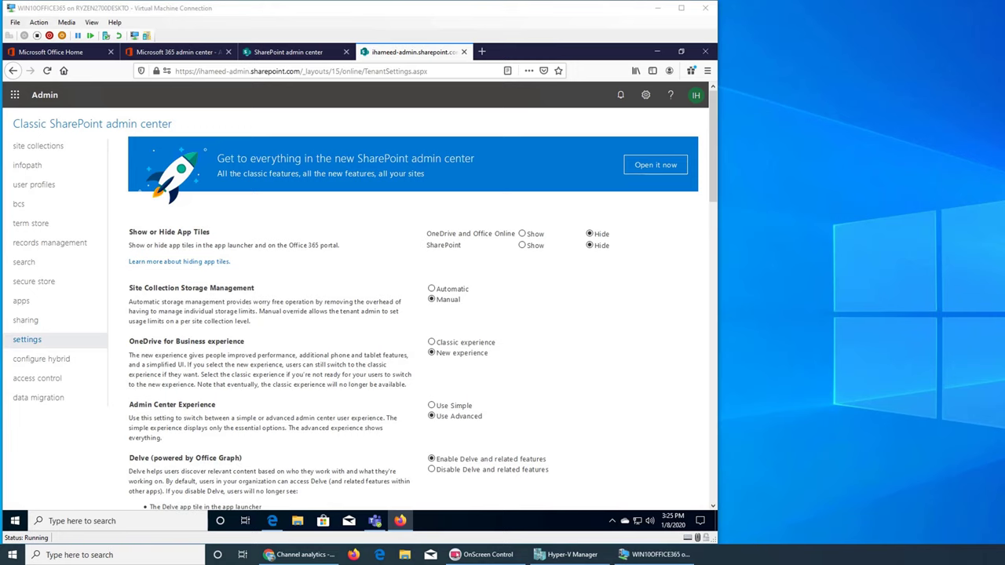
pyautogui.click(351, 424)
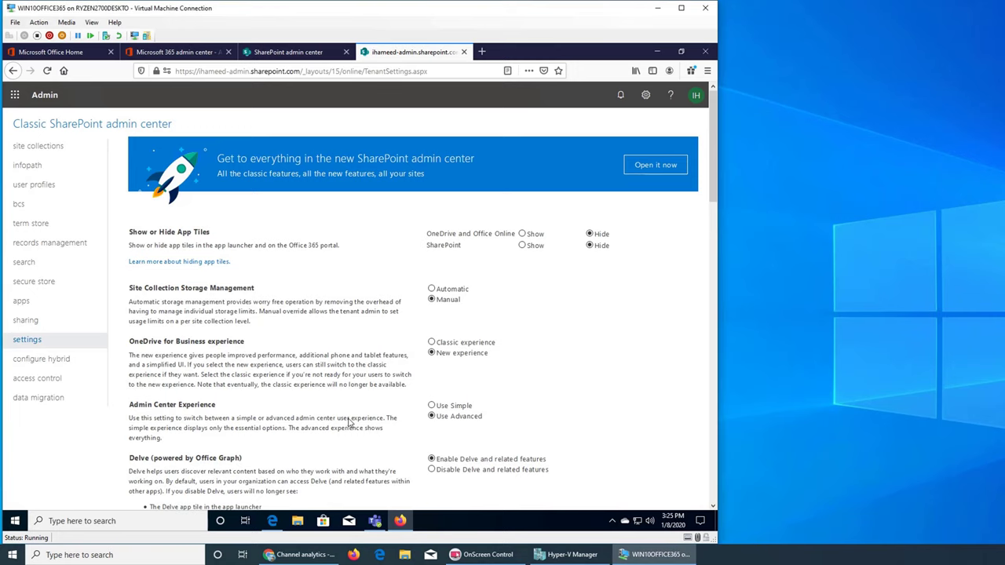
# Step: Open the help article about Delve, read its introduction and the requirements for getting Delve, and close it
pyautogui.scroll(-5, 361, 440)
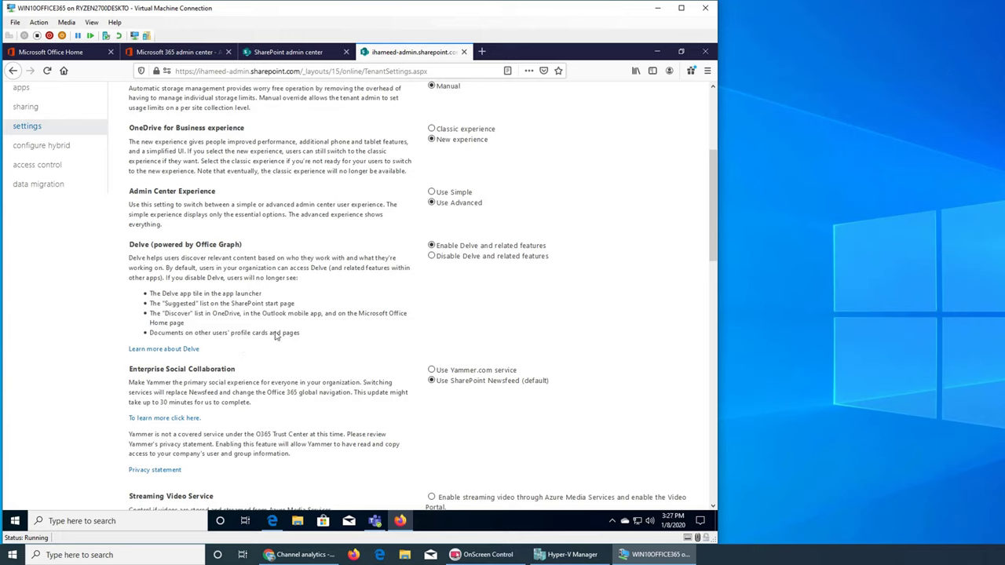
pyautogui.click(183, 354)
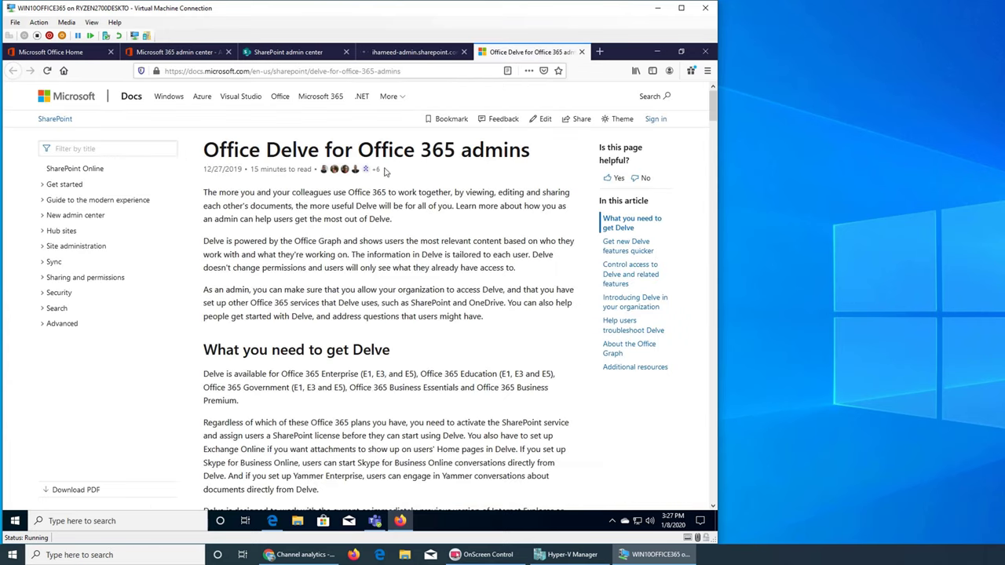
pyautogui.scroll(-5, 342, 286)
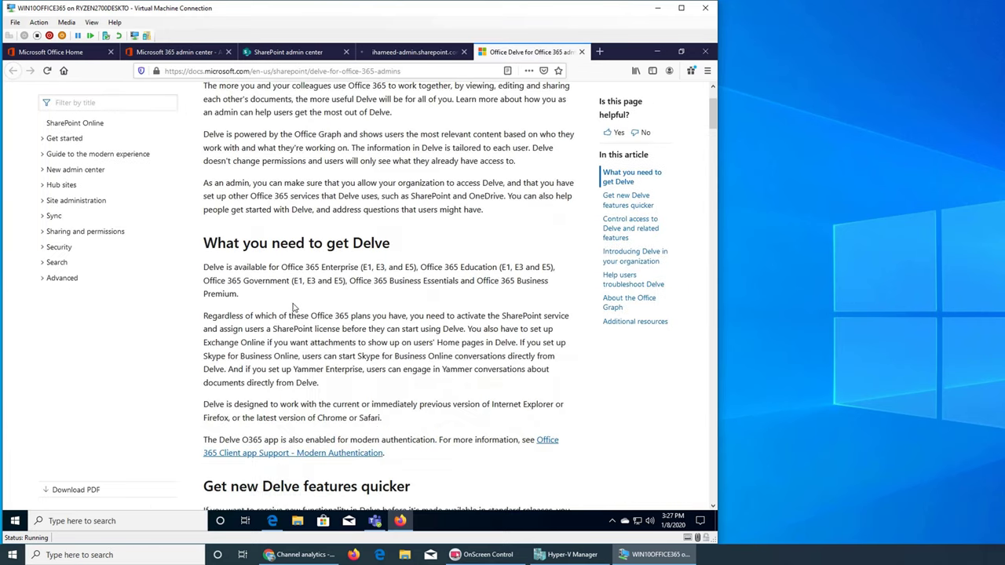
pyautogui.scroll(5, 296, 306)
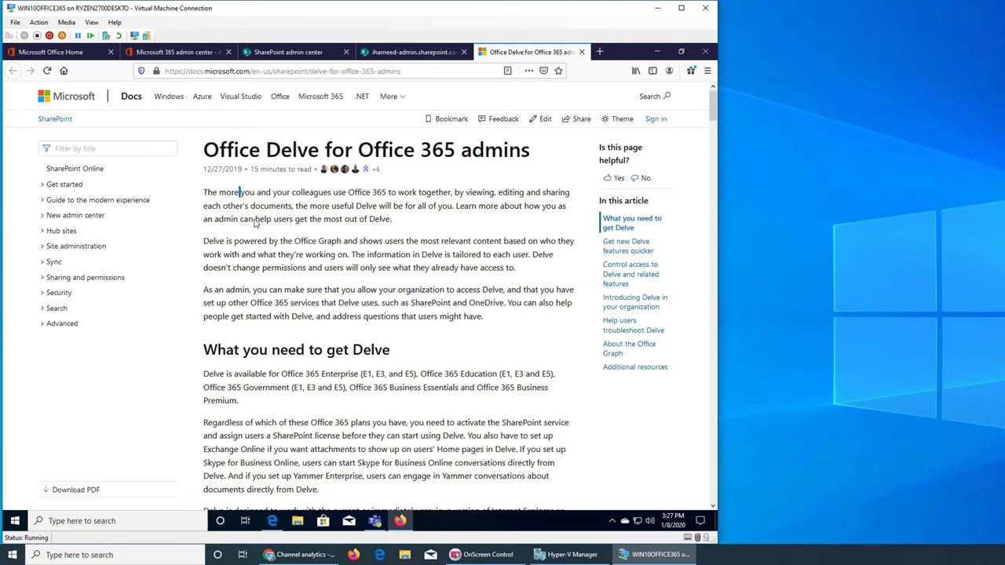
pyautogui.moveTo(241, 193); pyautogui.dragTo(284, 315)
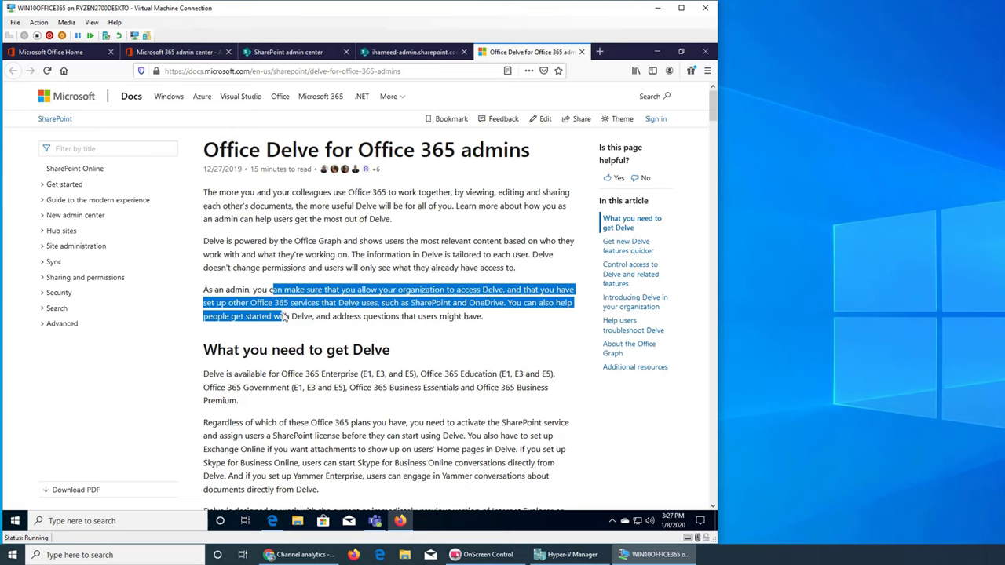
pyautogui.click(473, 360)
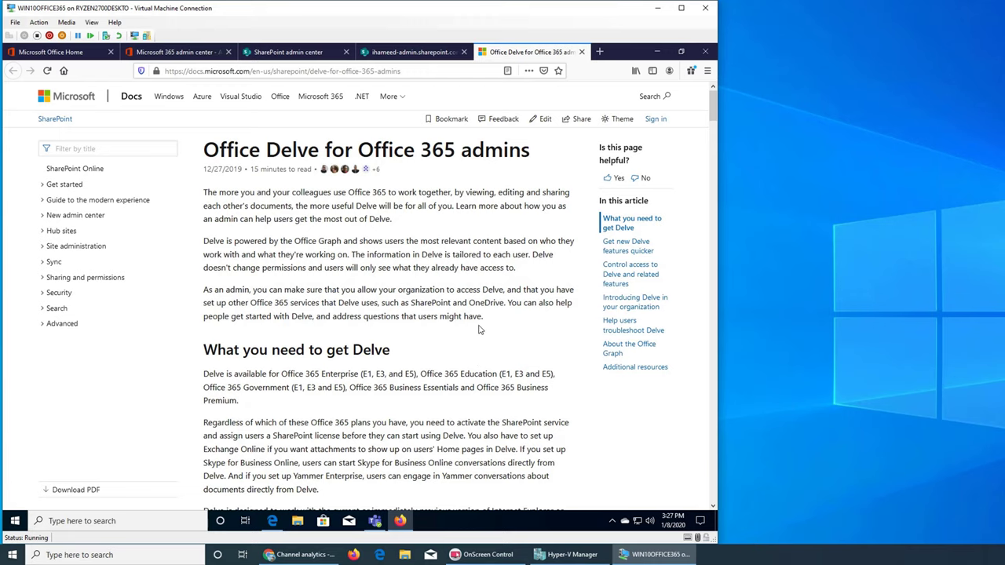
pyautogui.scroll(-3, 479, 330)
pyautogui.scroll(3, 475, 326)
pyautogui.click(582, 51)
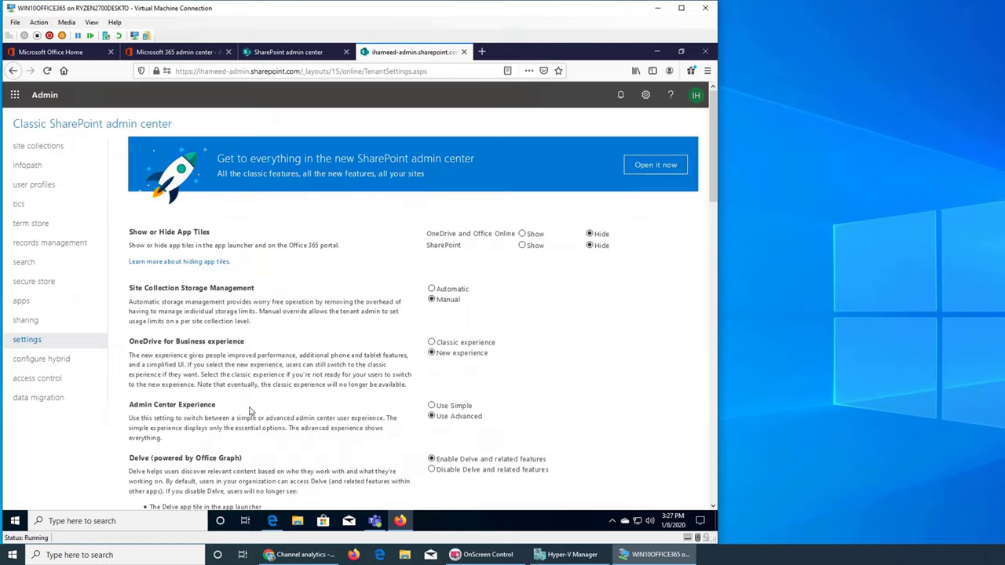
# Step: Review the classic settings from Delve through Site Creation, including the path choices for creating groups
pyautogui.scroll(-3, 252, 410)
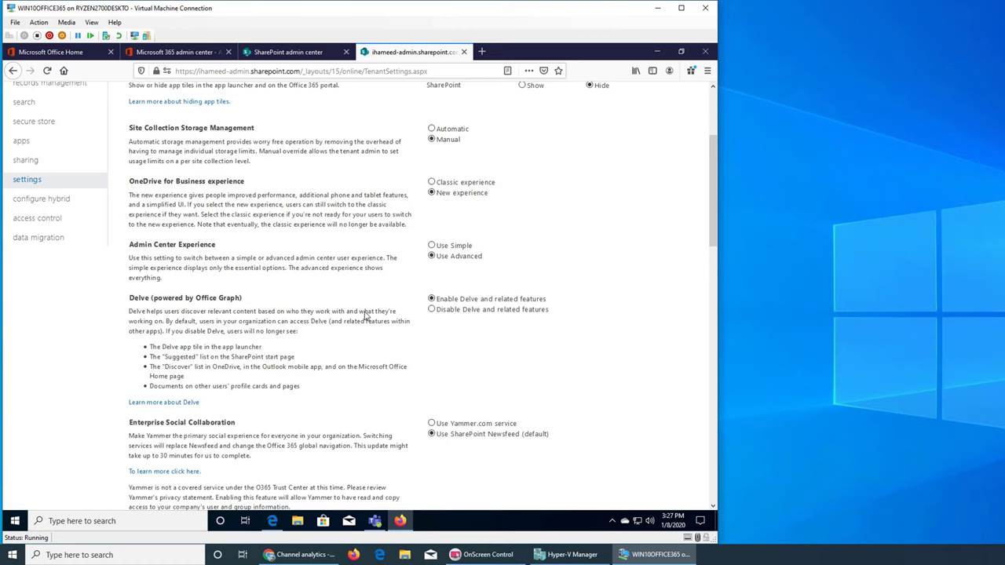
pyautogui.scroll(-3, 369, 318)
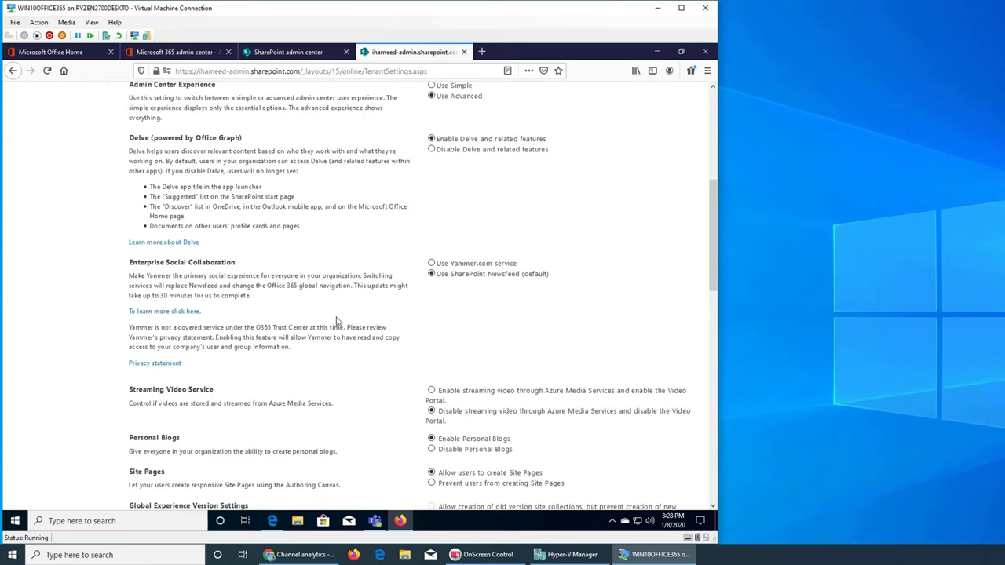
pyautogui.scroll(-5, 334, 322)
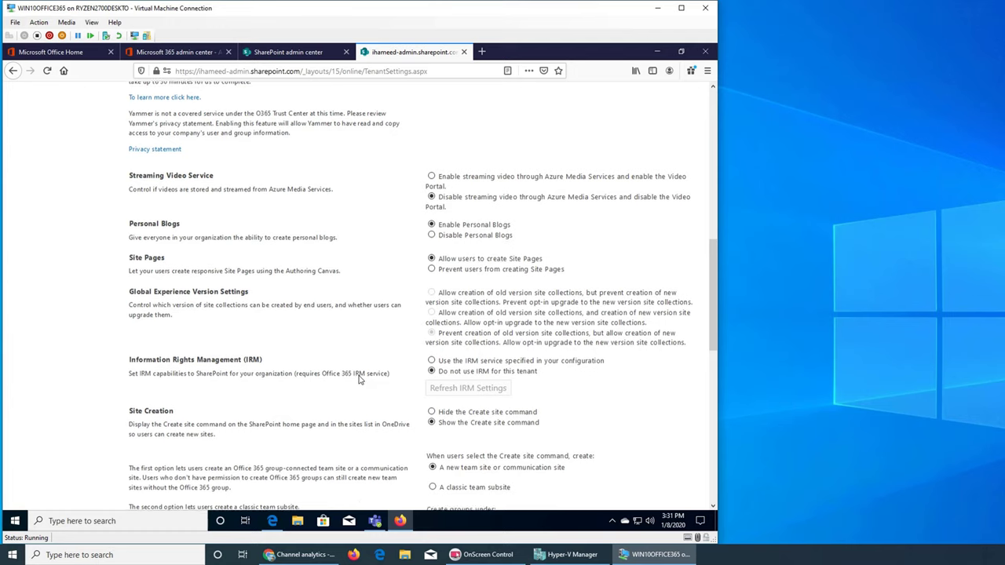
pyautogui.scroll(-3, 360, 380)
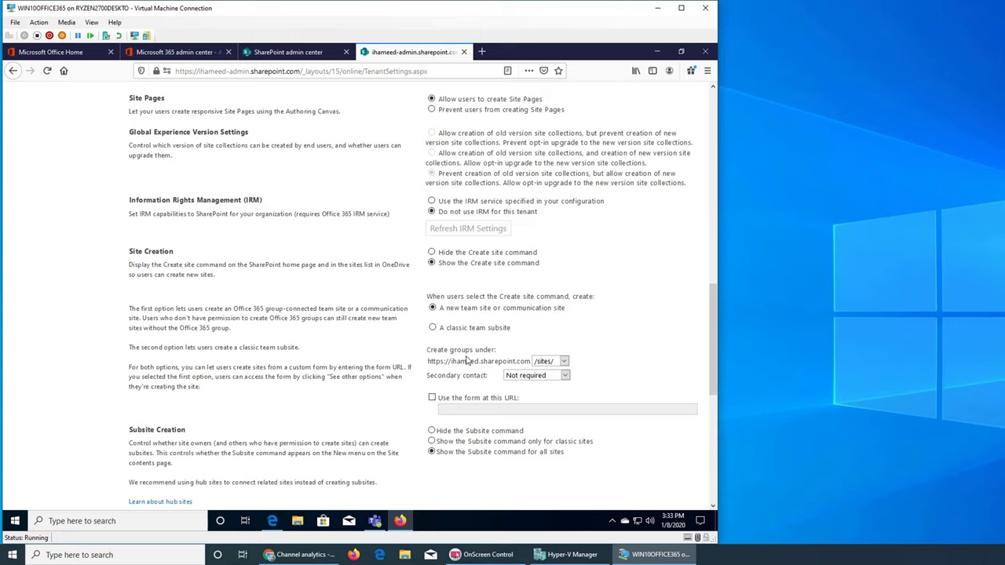
pyautogui.click(564, 361)
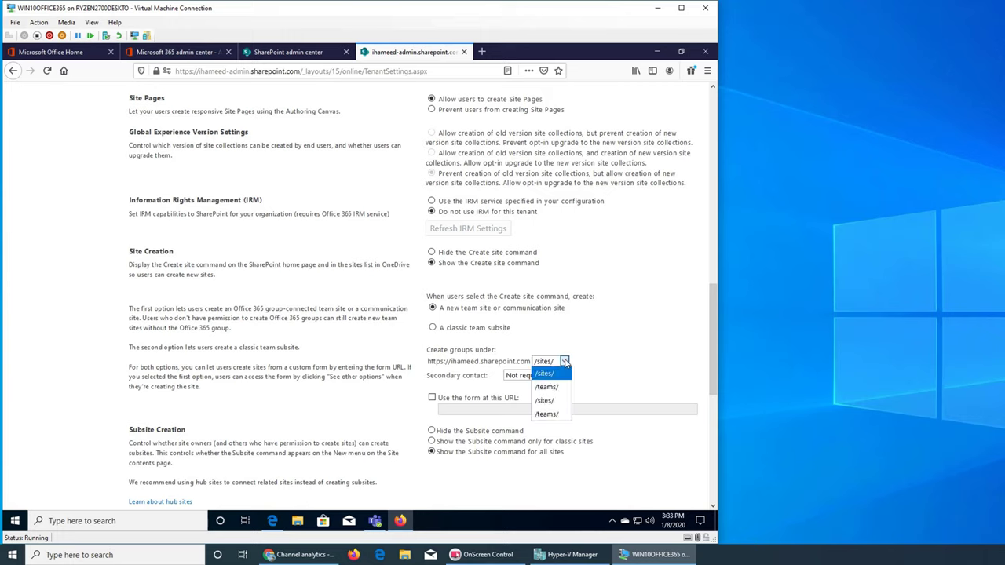
pyautogui.click(612, 362)
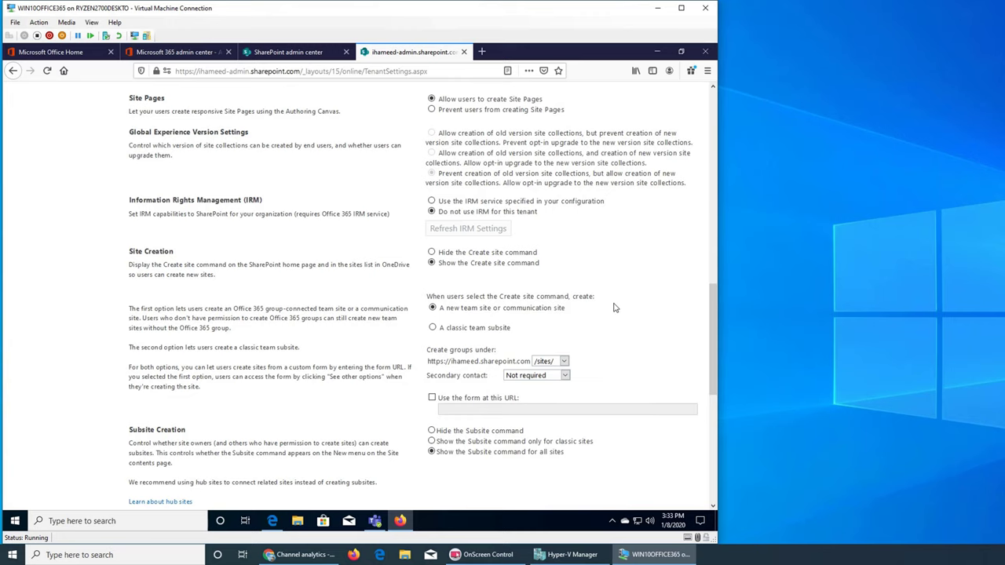
# Step: Review the subsite and Custom Script settings, read the linked custom script article and its security considerations in a new tab, and close it
pyautogui.scroll(-4, 610, 306)
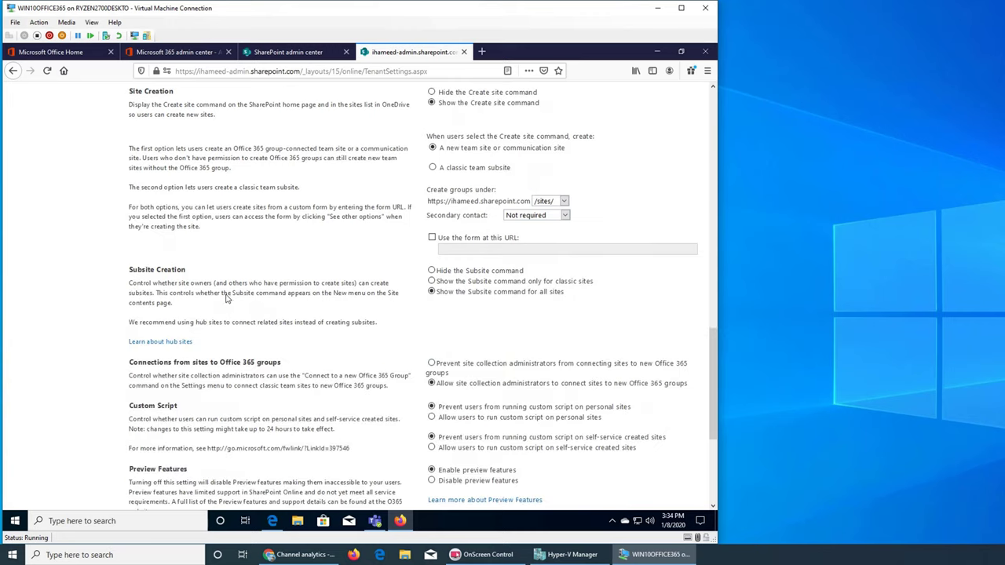
pyautogui.scroll(-3, 229, 300)
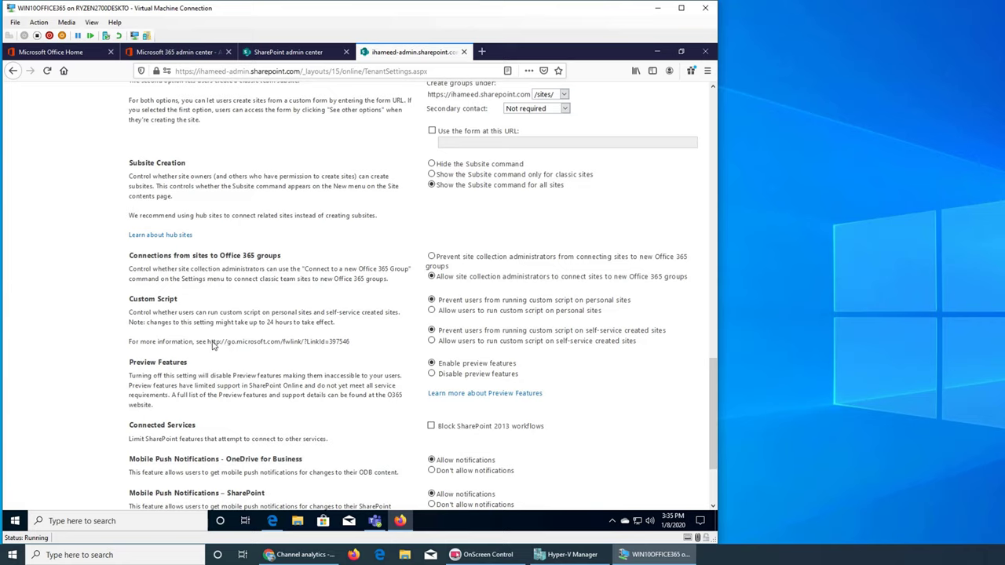
pyautogui.moveTo(208, 343); pyautogui.dragTo(351, 344)
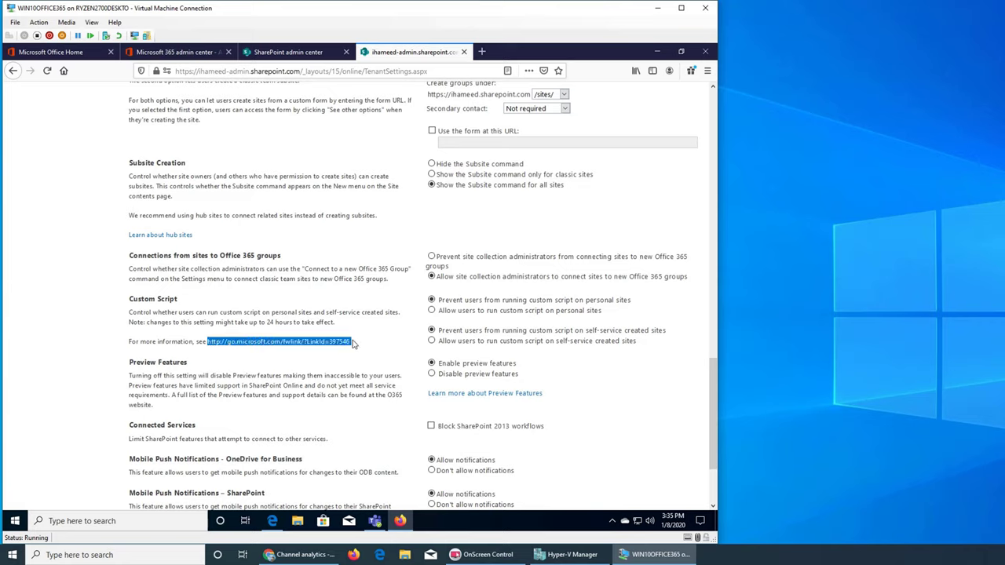
pyautogui.rightClick(344, 343)
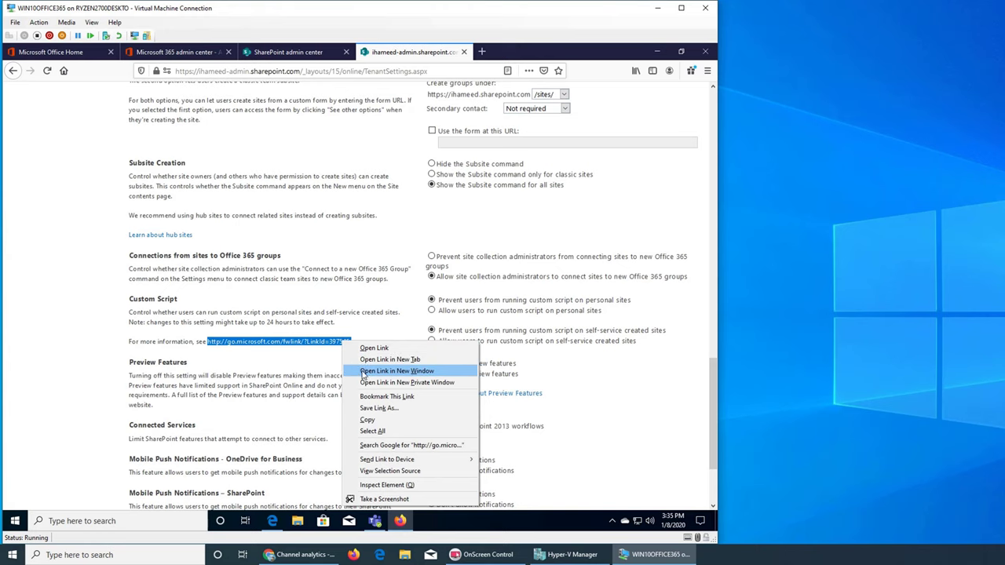
pyautogui.click(366, 359)
pyautogui.click(522, 52)
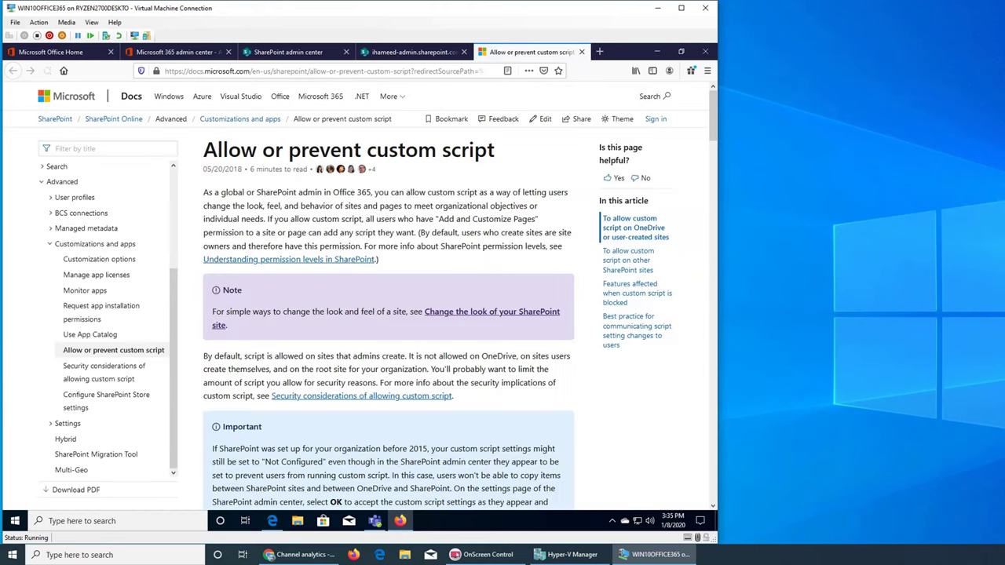
pyautogui.hotkey('alt', 'Left')
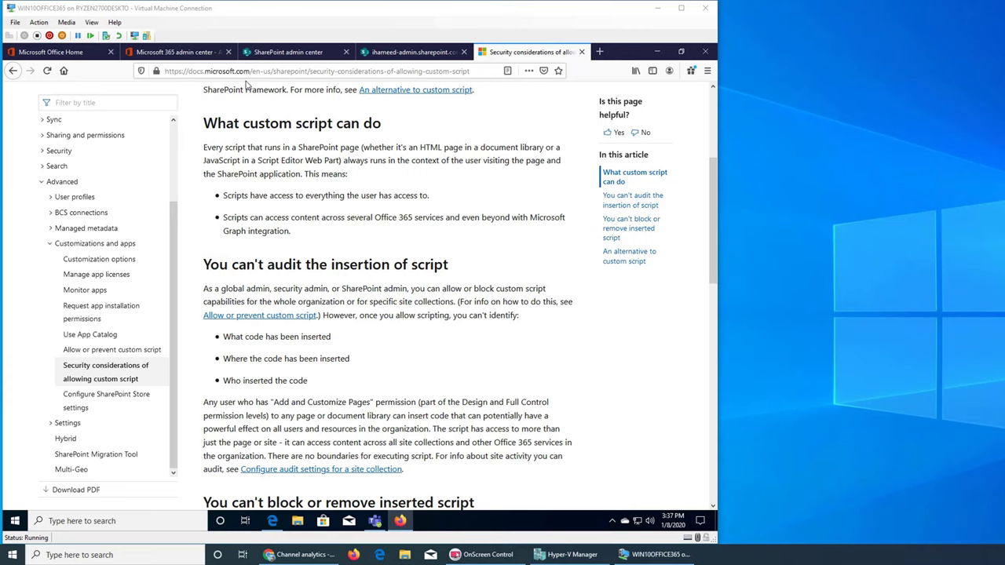
pyautogui.click(581, 52)
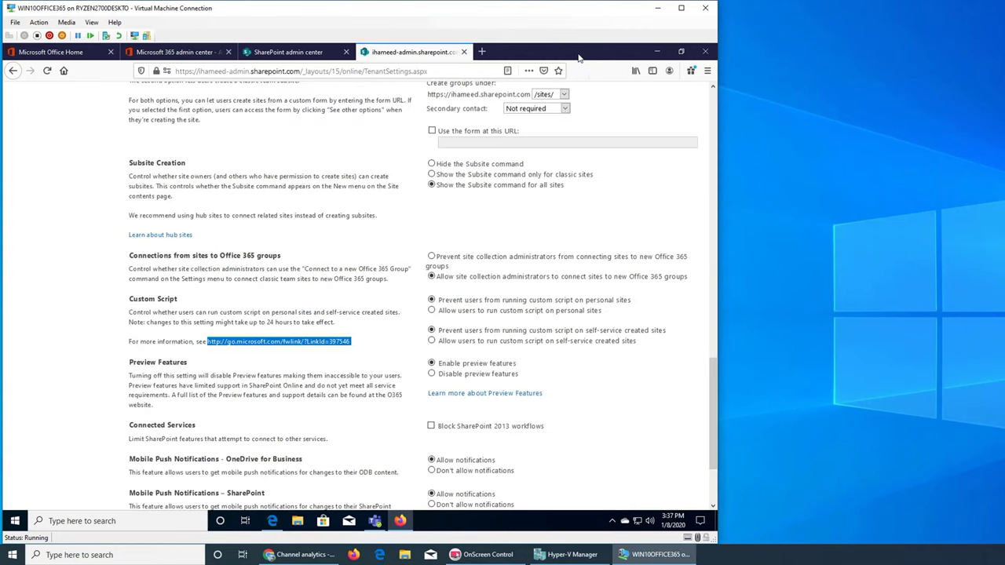
# Step: Review the remaining settings from Preview Features to Comments on Site Pages, and return to the start of the settings page
pyautogui.scroll(-3, 524, 424)
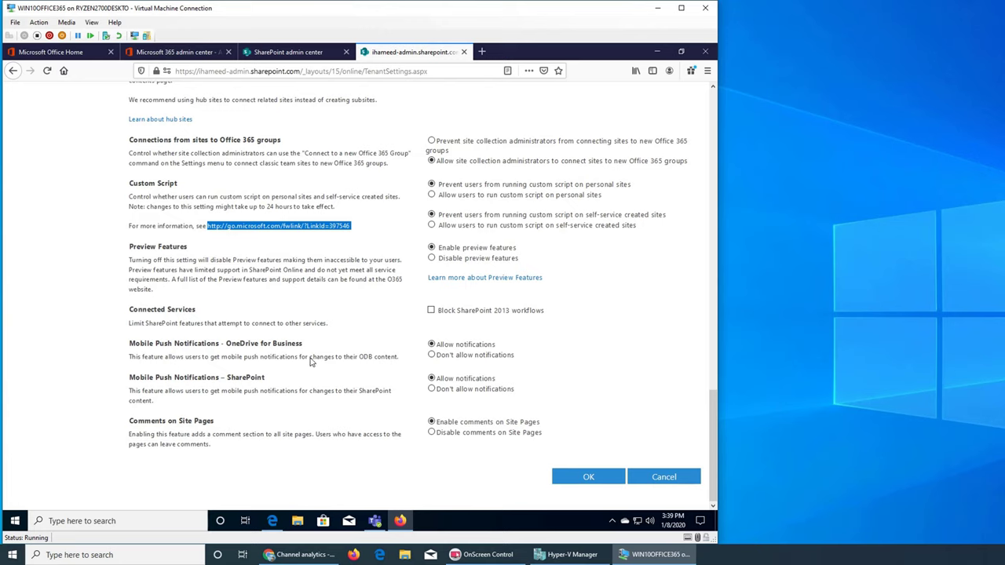
pyautogui.scroll(15, 412, 362)
pyautogui.scroll(3, 408, 365)
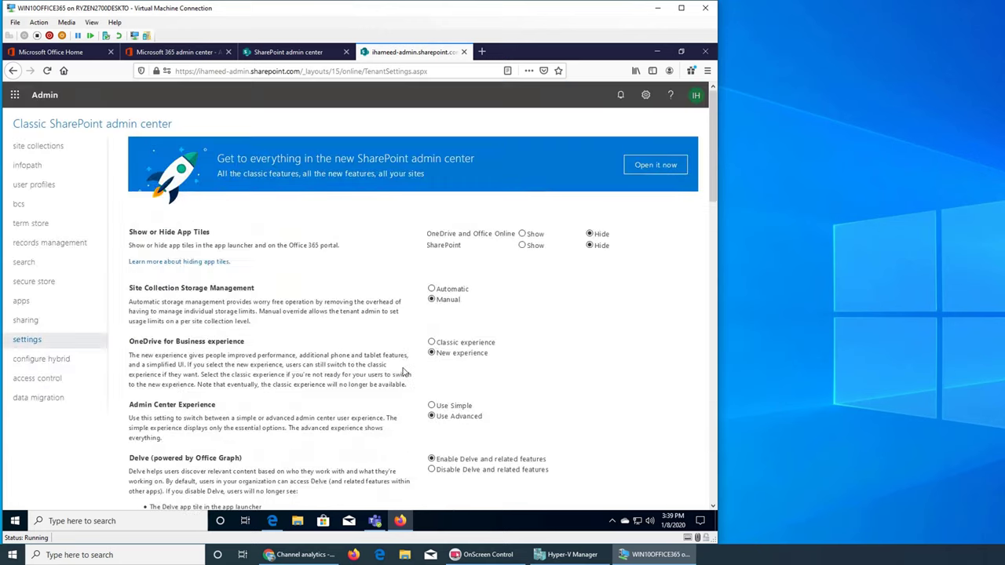